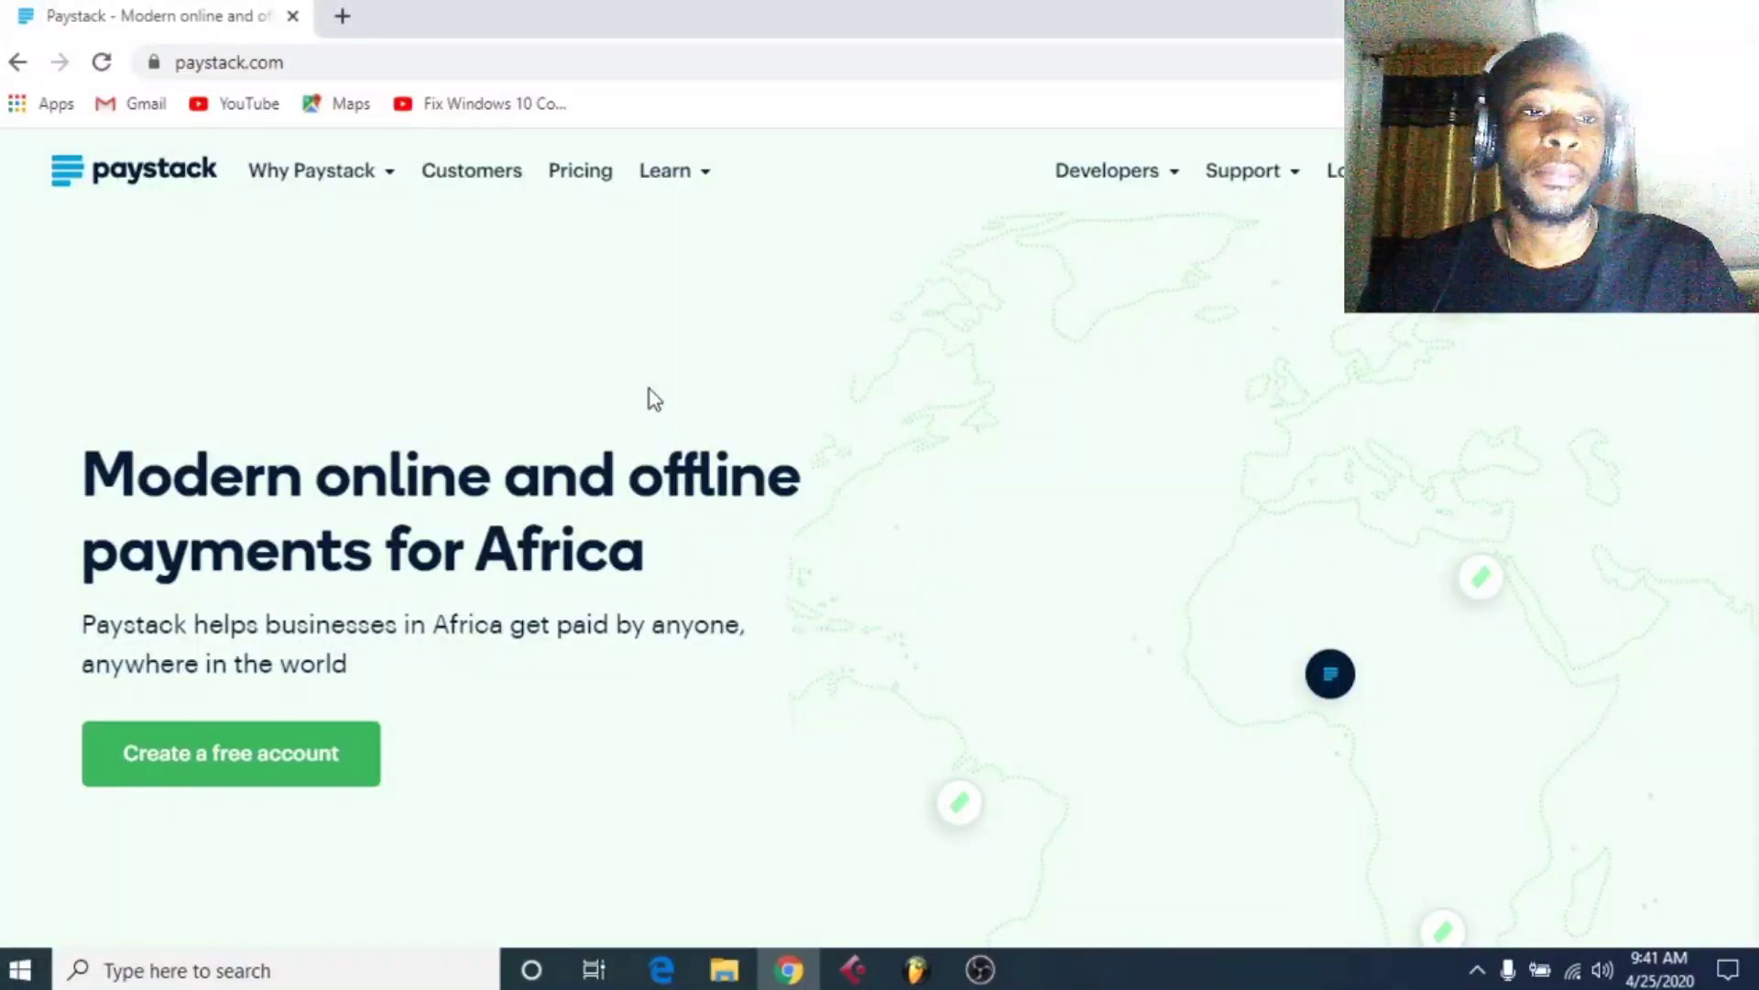
# From paystack.com, open the free account signup page in a new tab
pyautogui.click(464, 71)
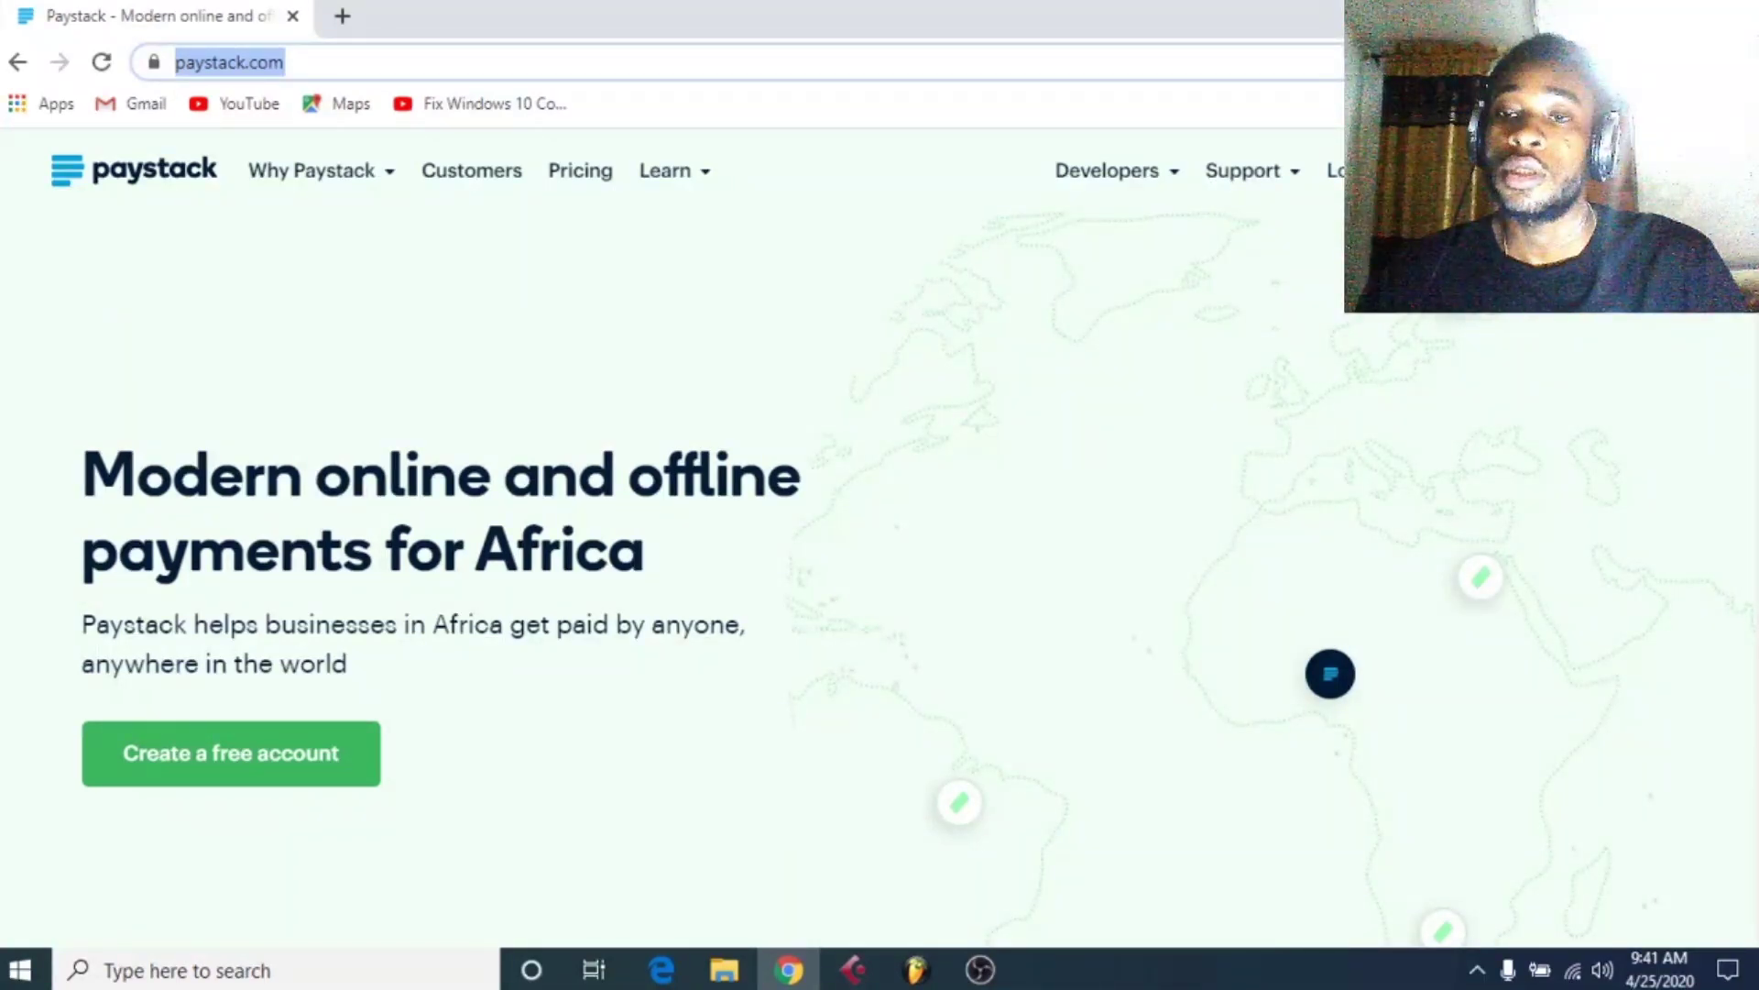
pyautogui.click(1558, 171)
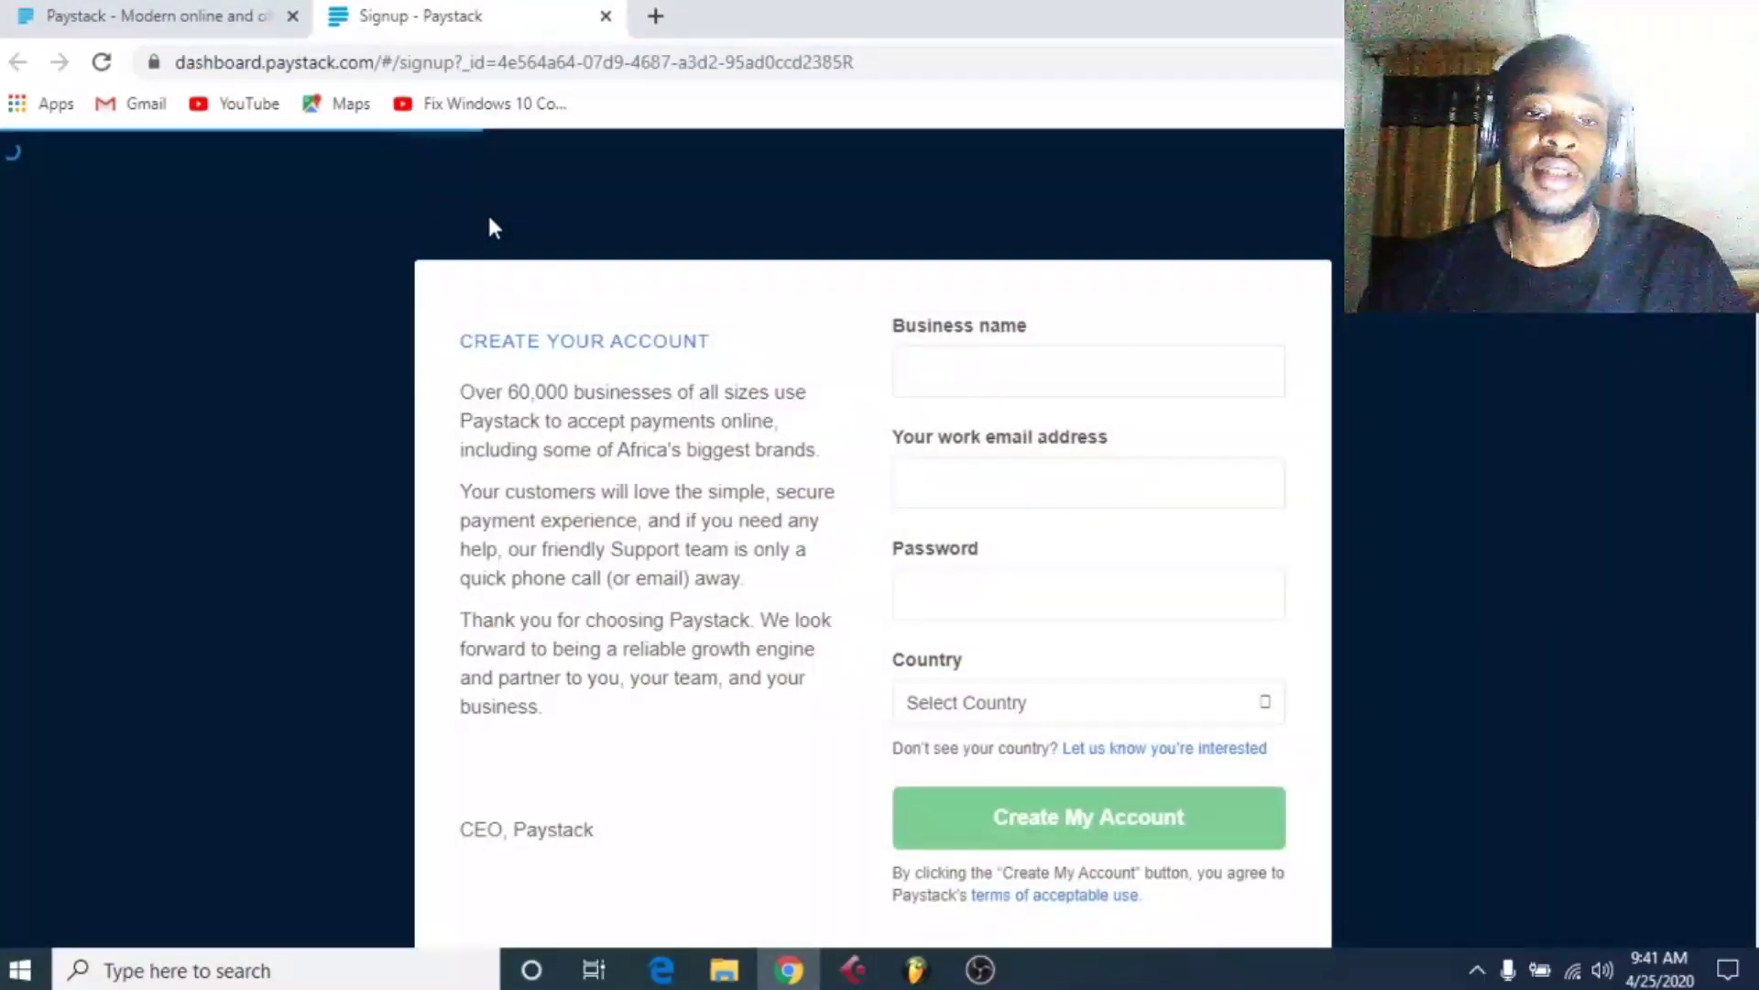
# Enter 'landmark ltd' as the business name and select the work email field
pyautogui.click(1029, 377)
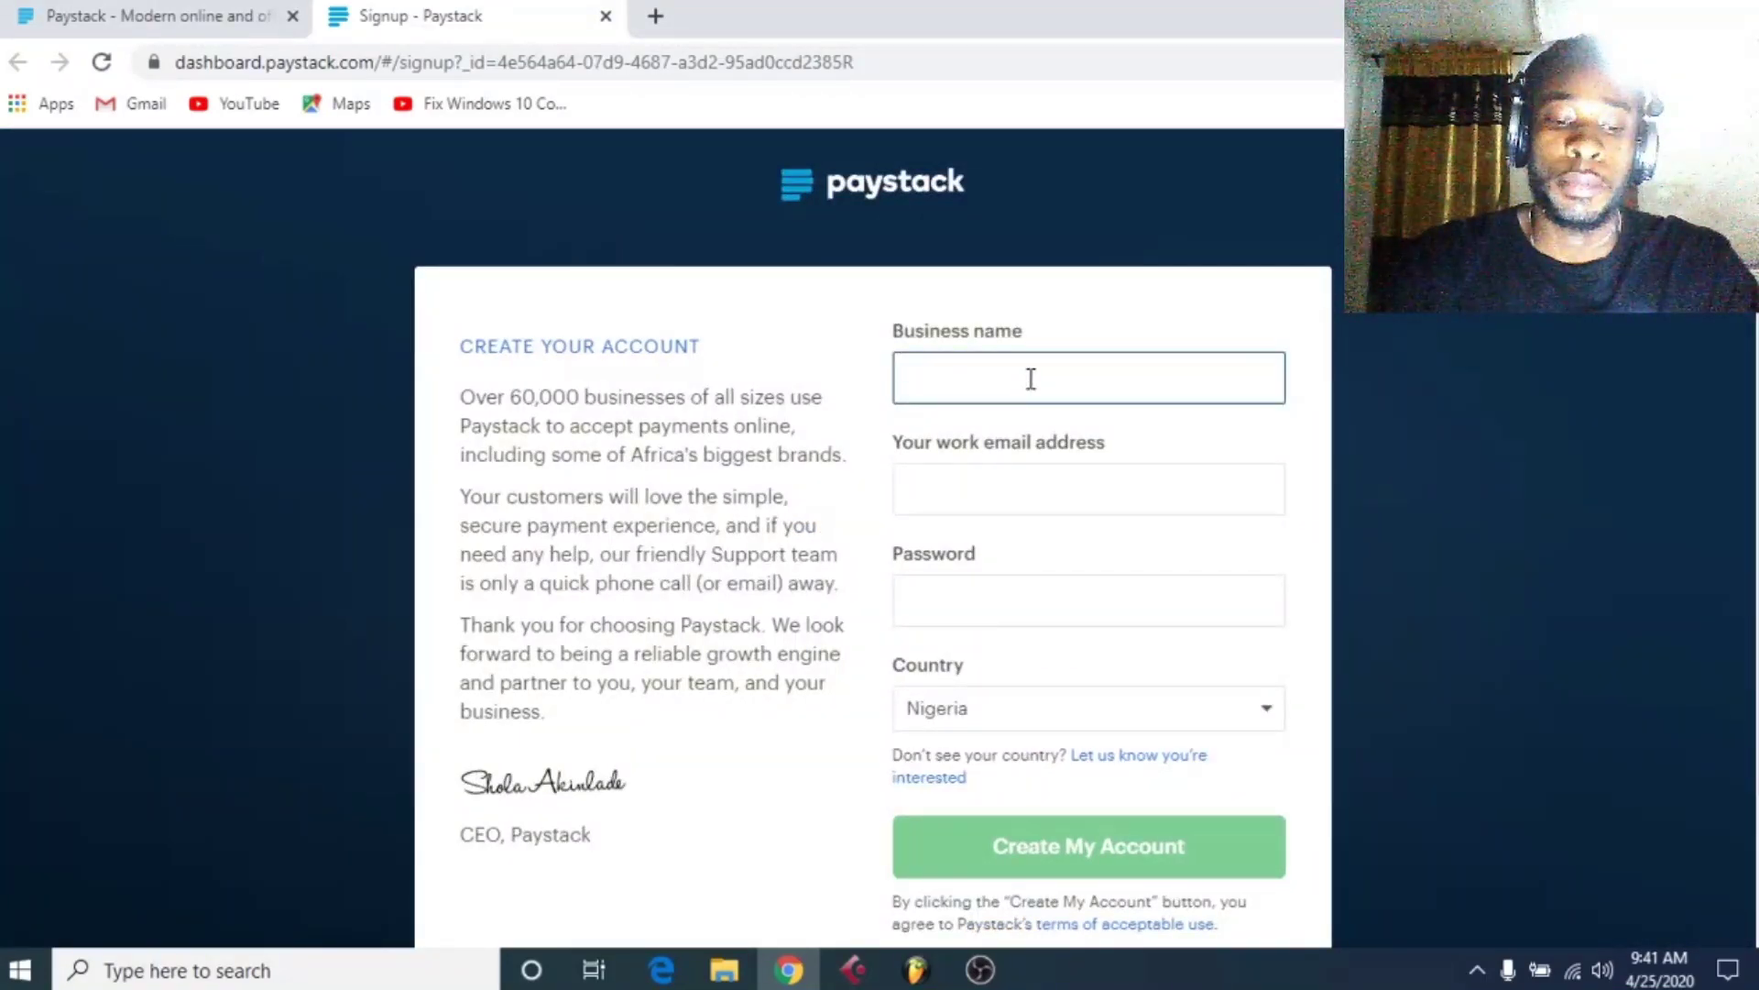
pyautogui.write('landm')
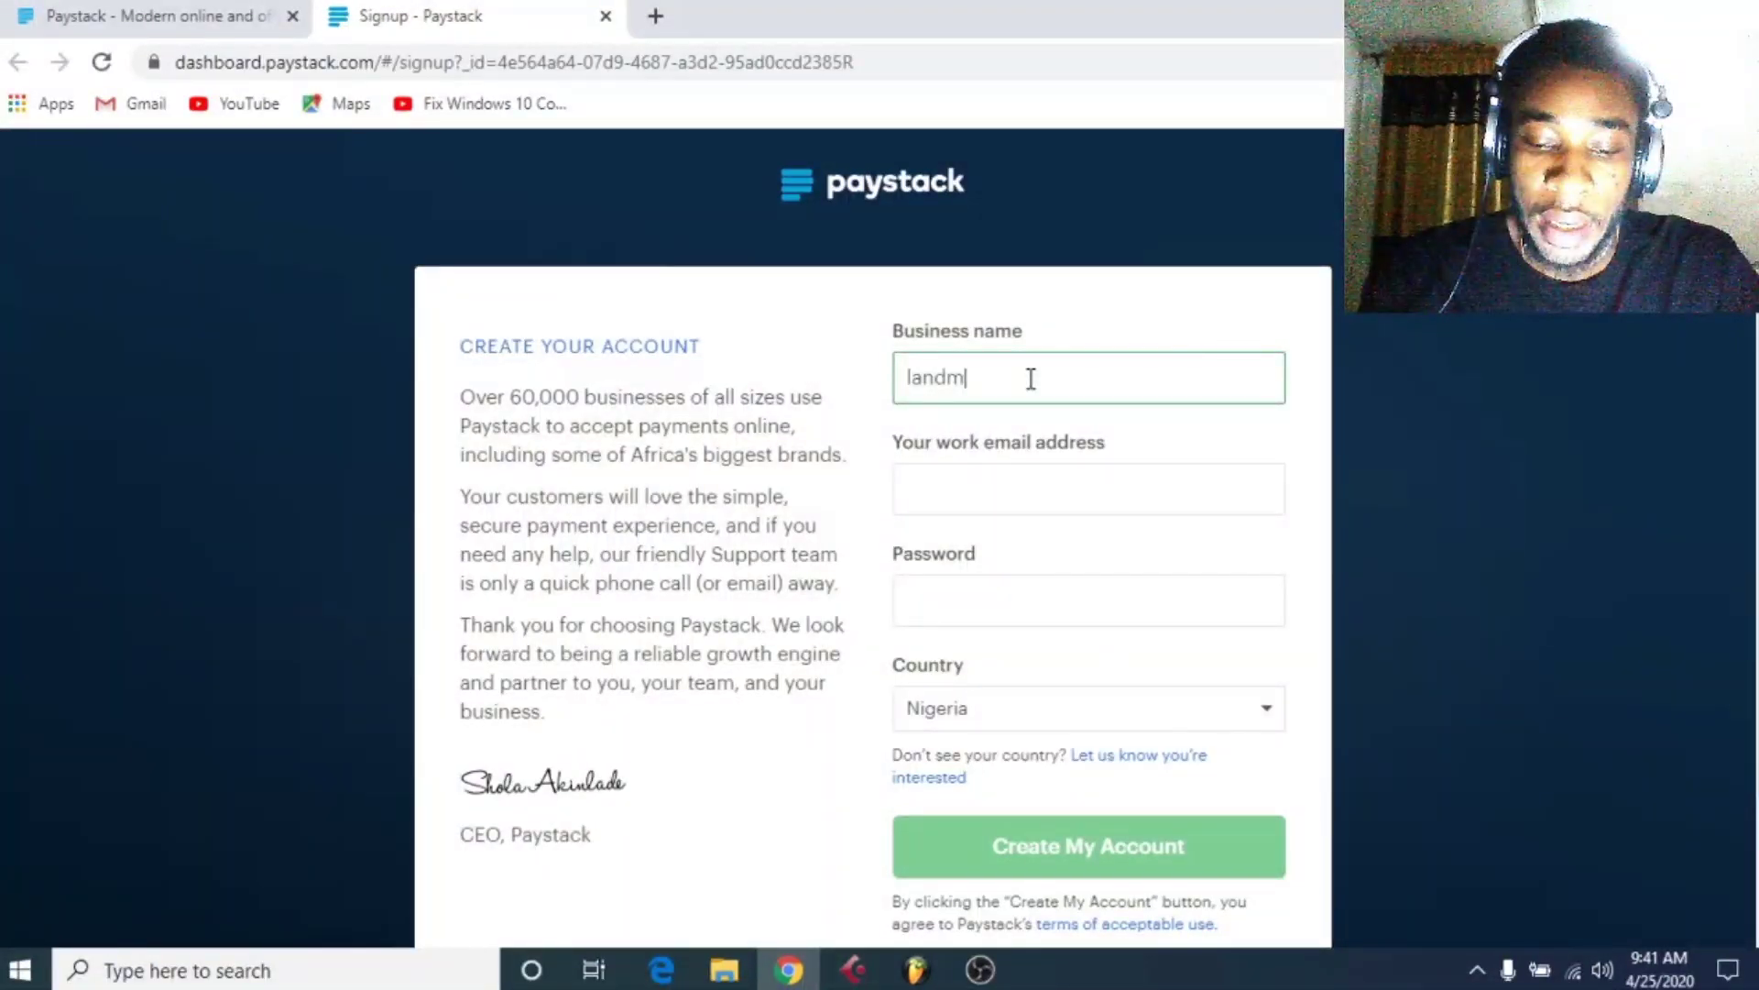
pyautogui.write('ark ltd')
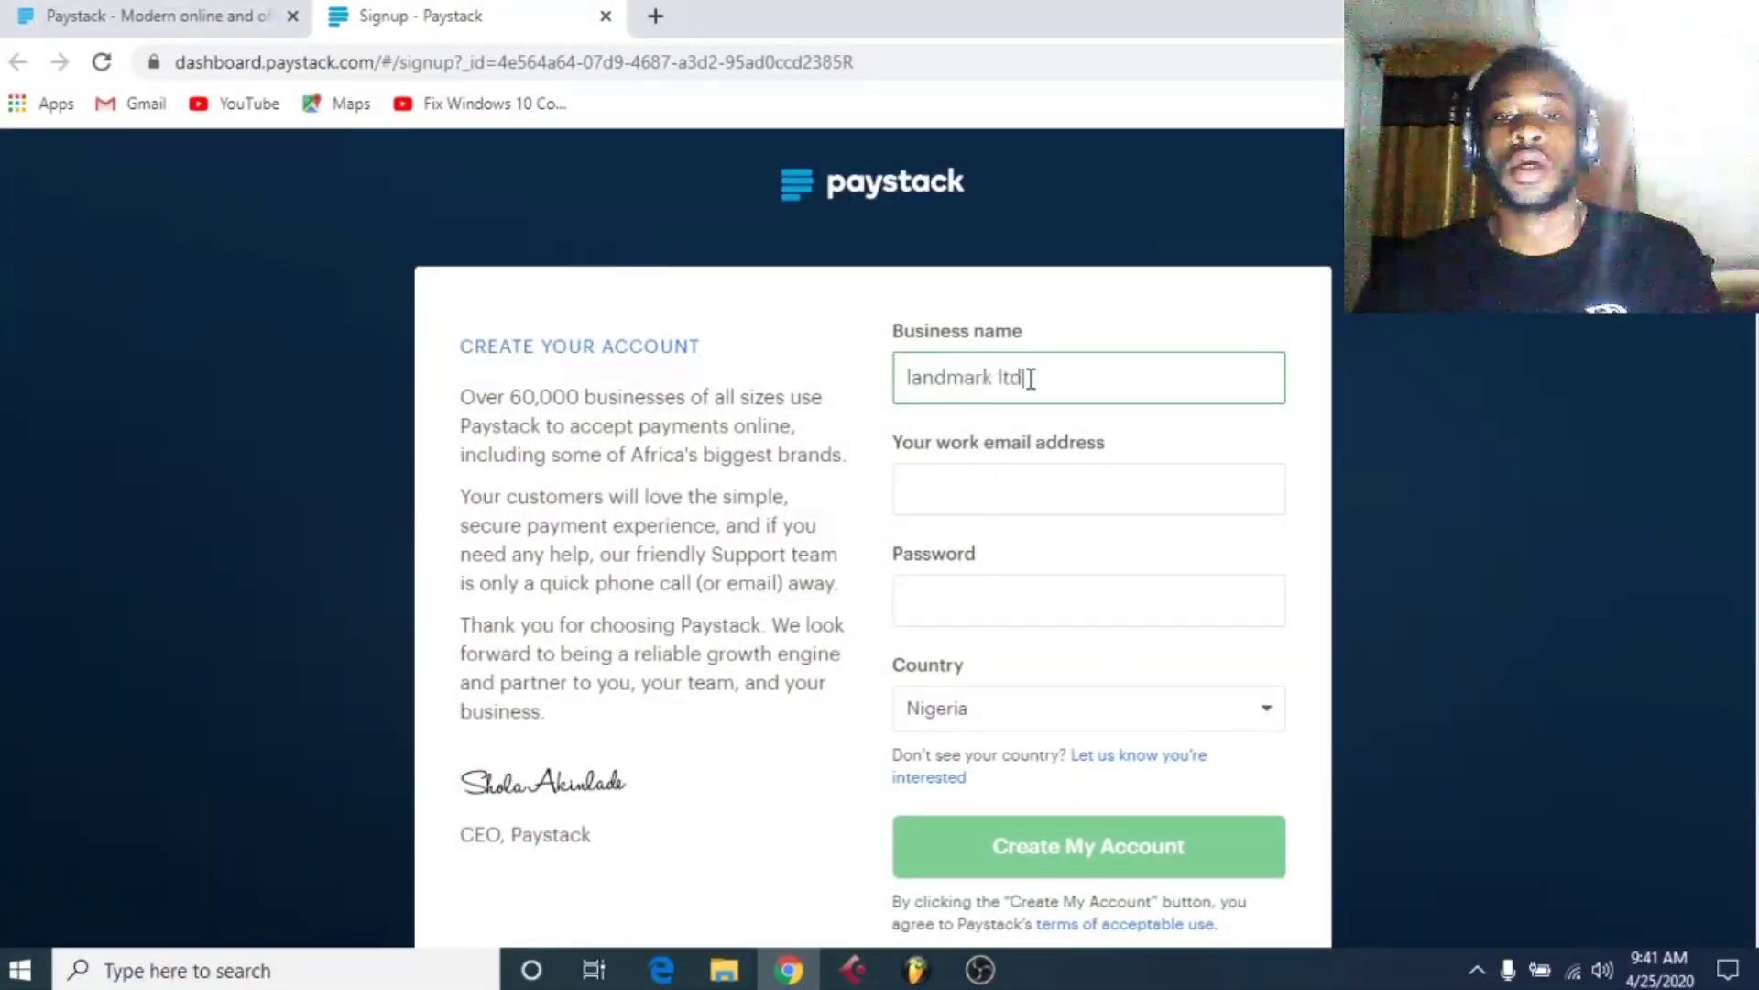
pyautogui.click(1020, 468)
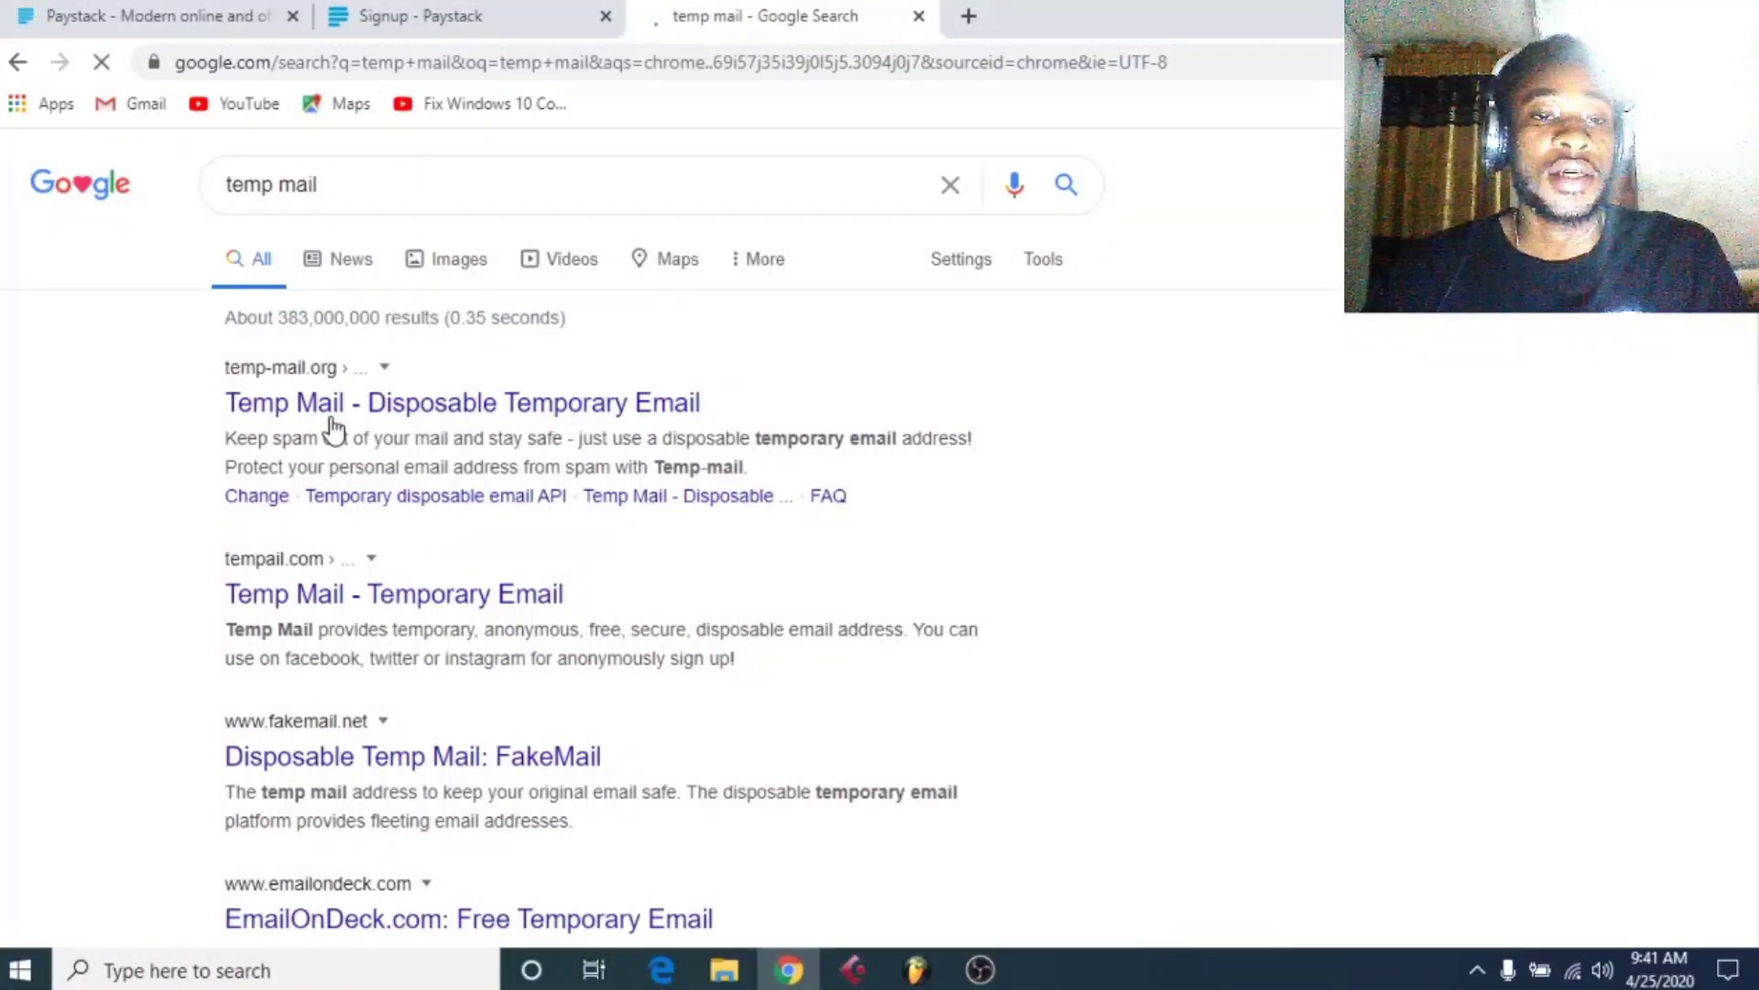
# Open the Temp Mail disposable email site from the Google results
pyautogui.click(332, 412)
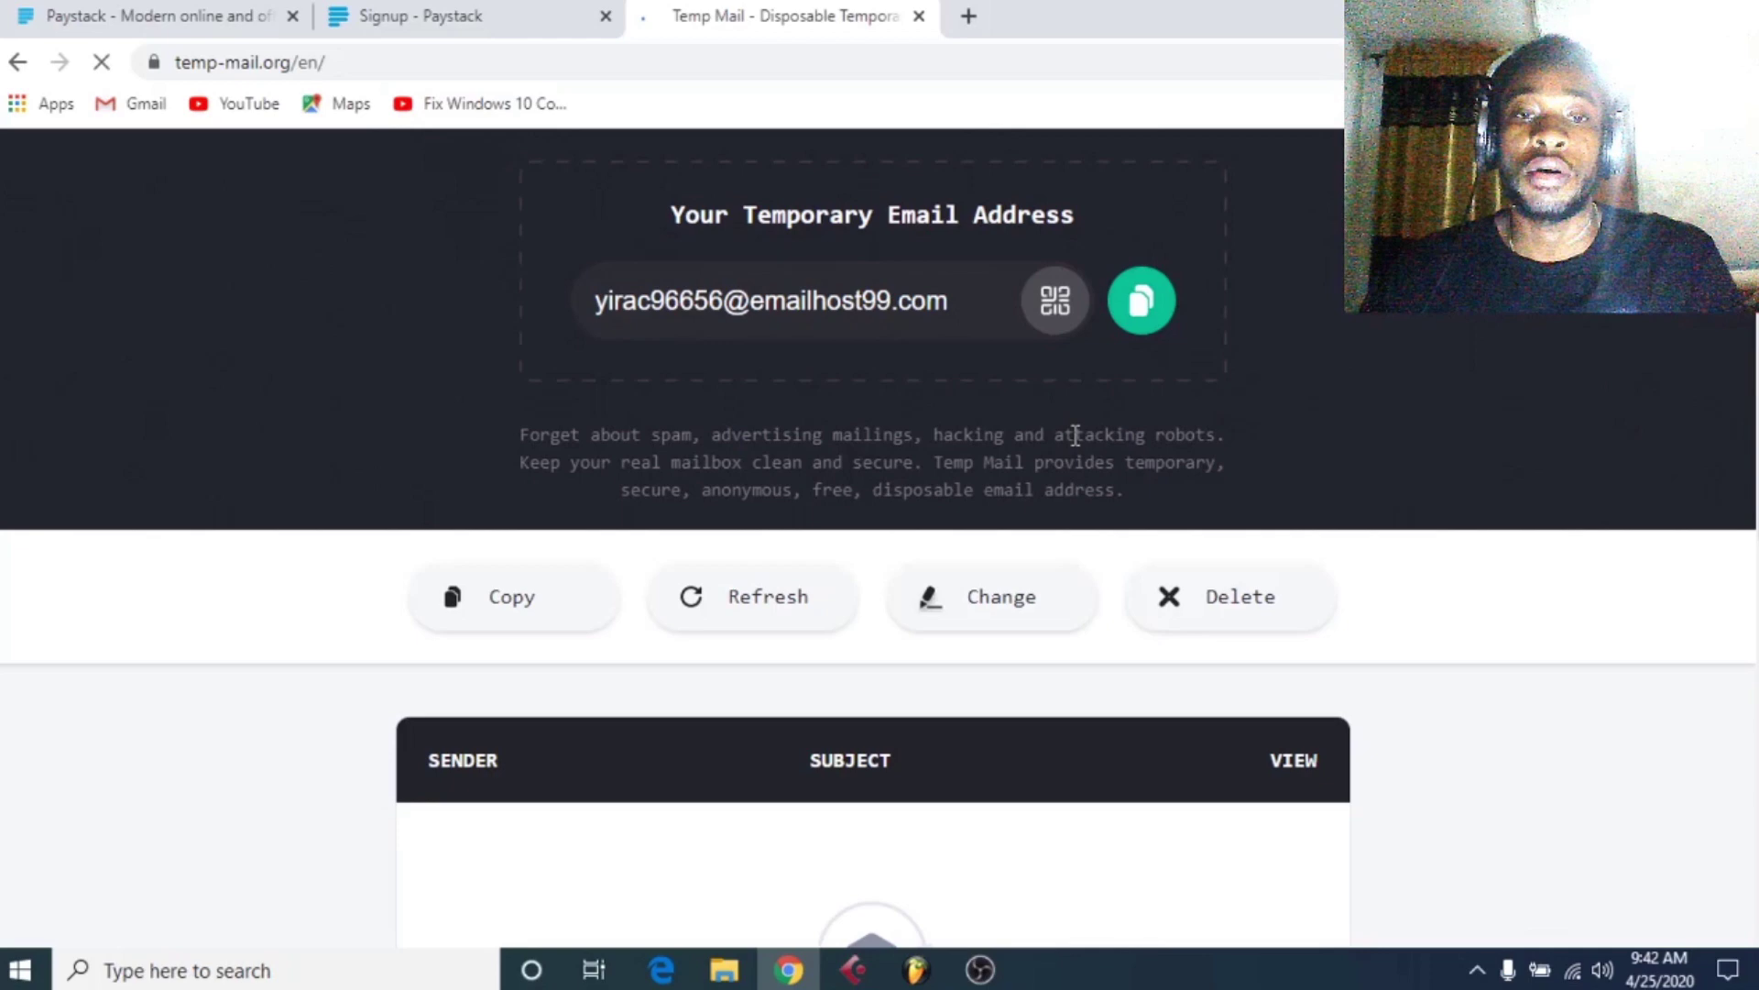
pyautogui.hotkey('ctrl', 'shift', 'Tab')
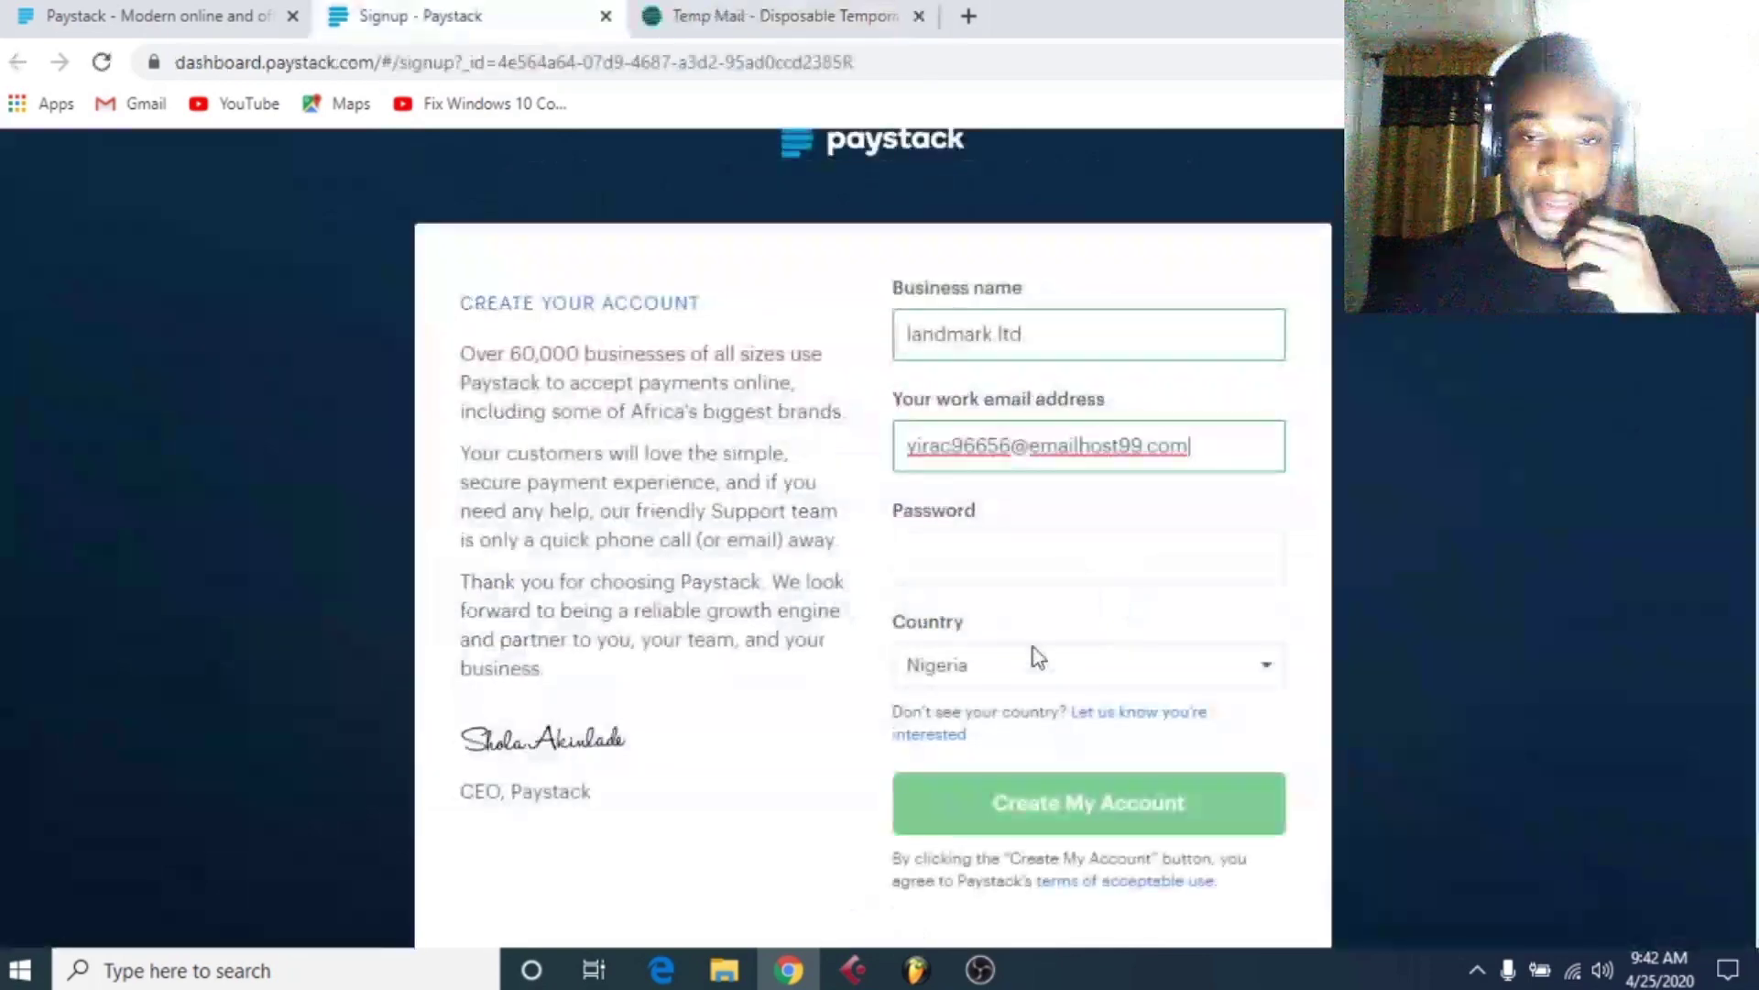
pyautogui.scroll(-1, 1033, 656)
pyautogui.click(1001, 455)
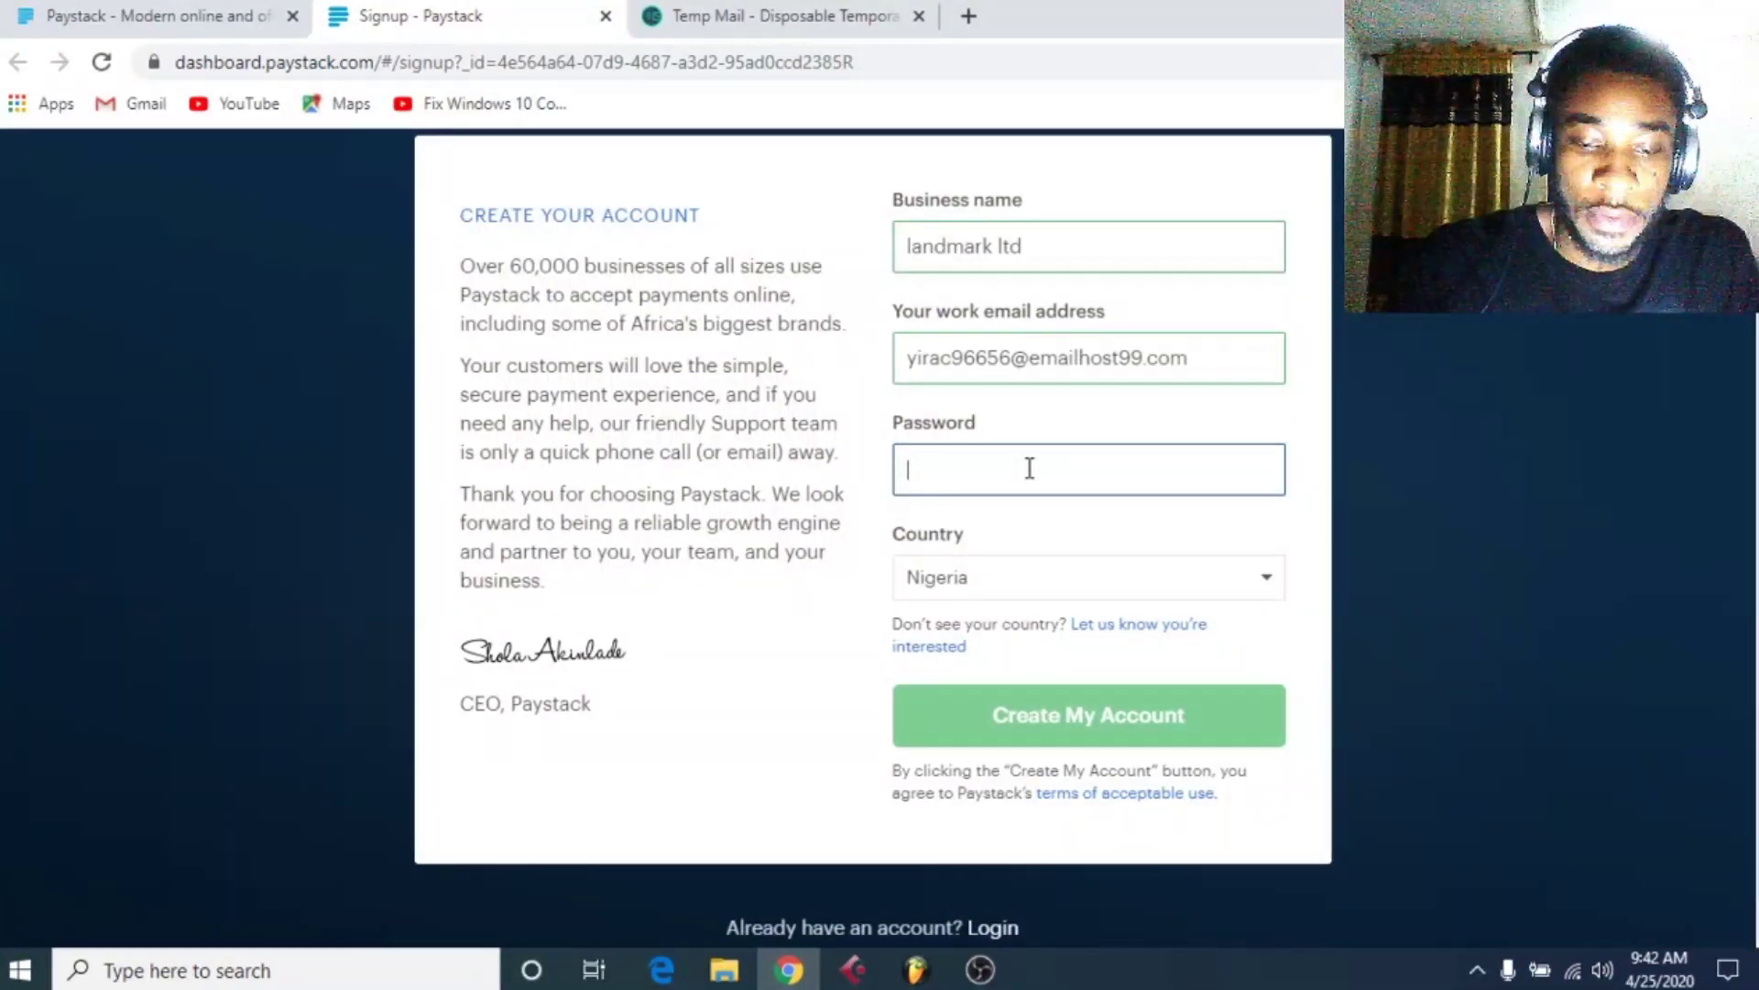
pyautogui.write('•••••••')
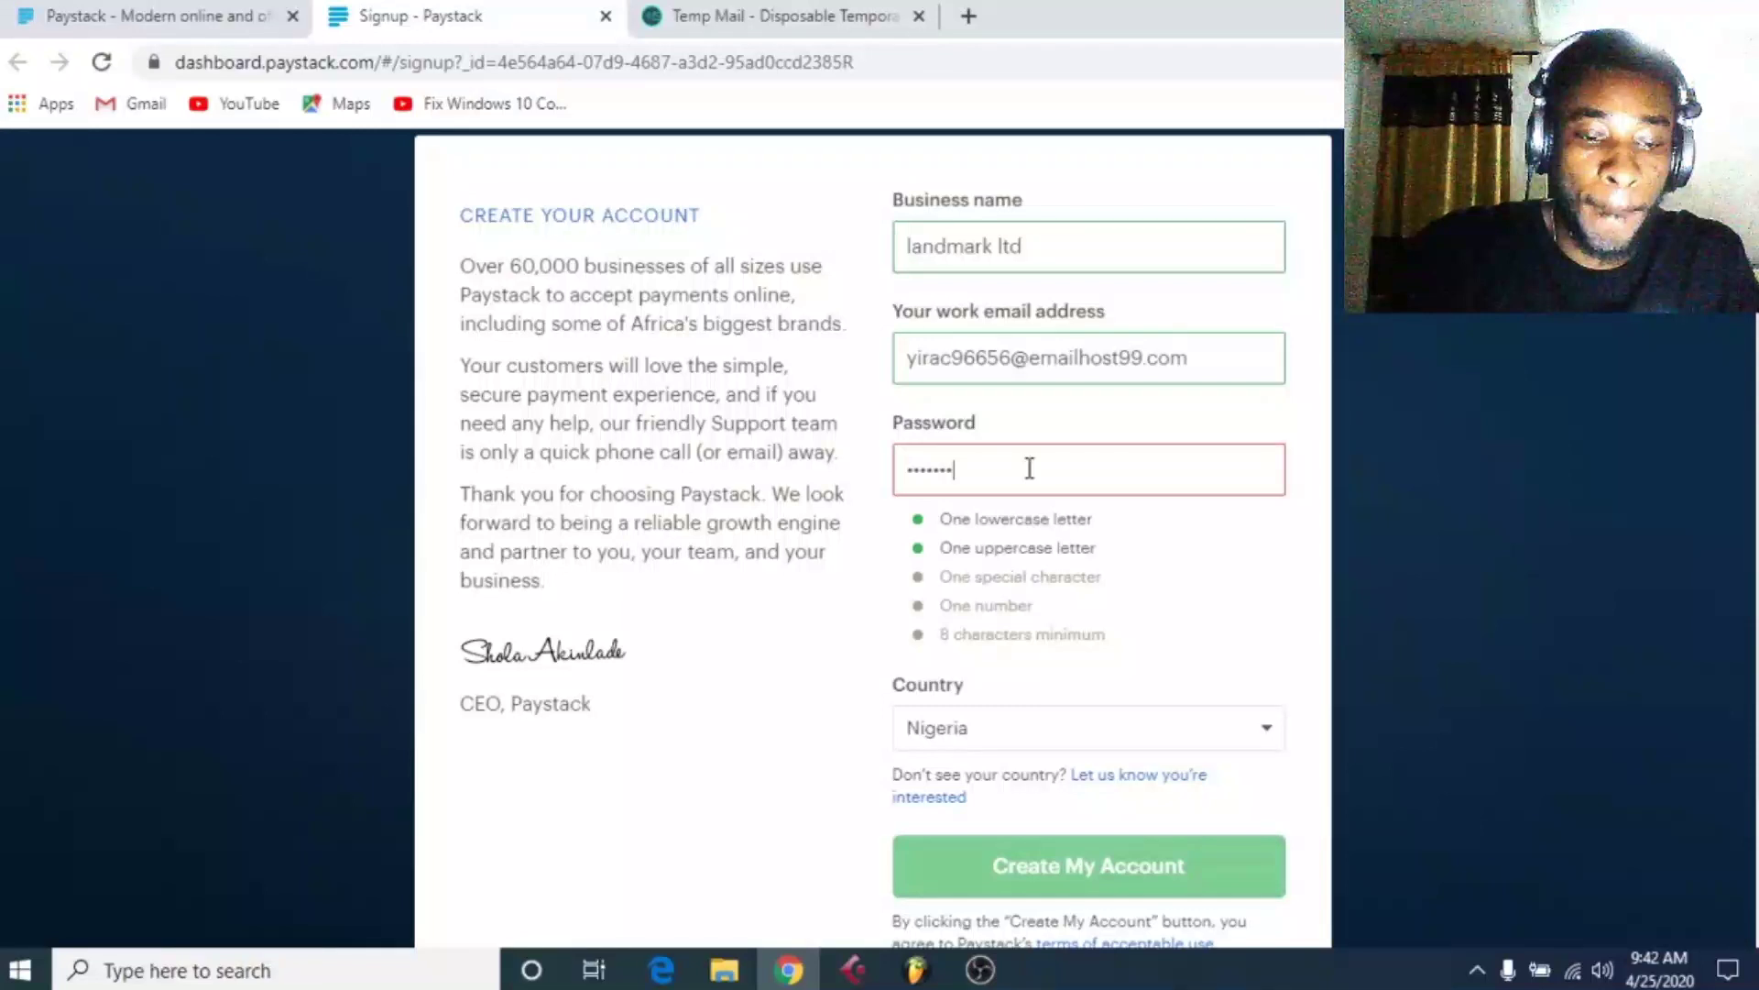
pyautogui.write('@')
pyautogui.hotkey('ctrl', 'a')
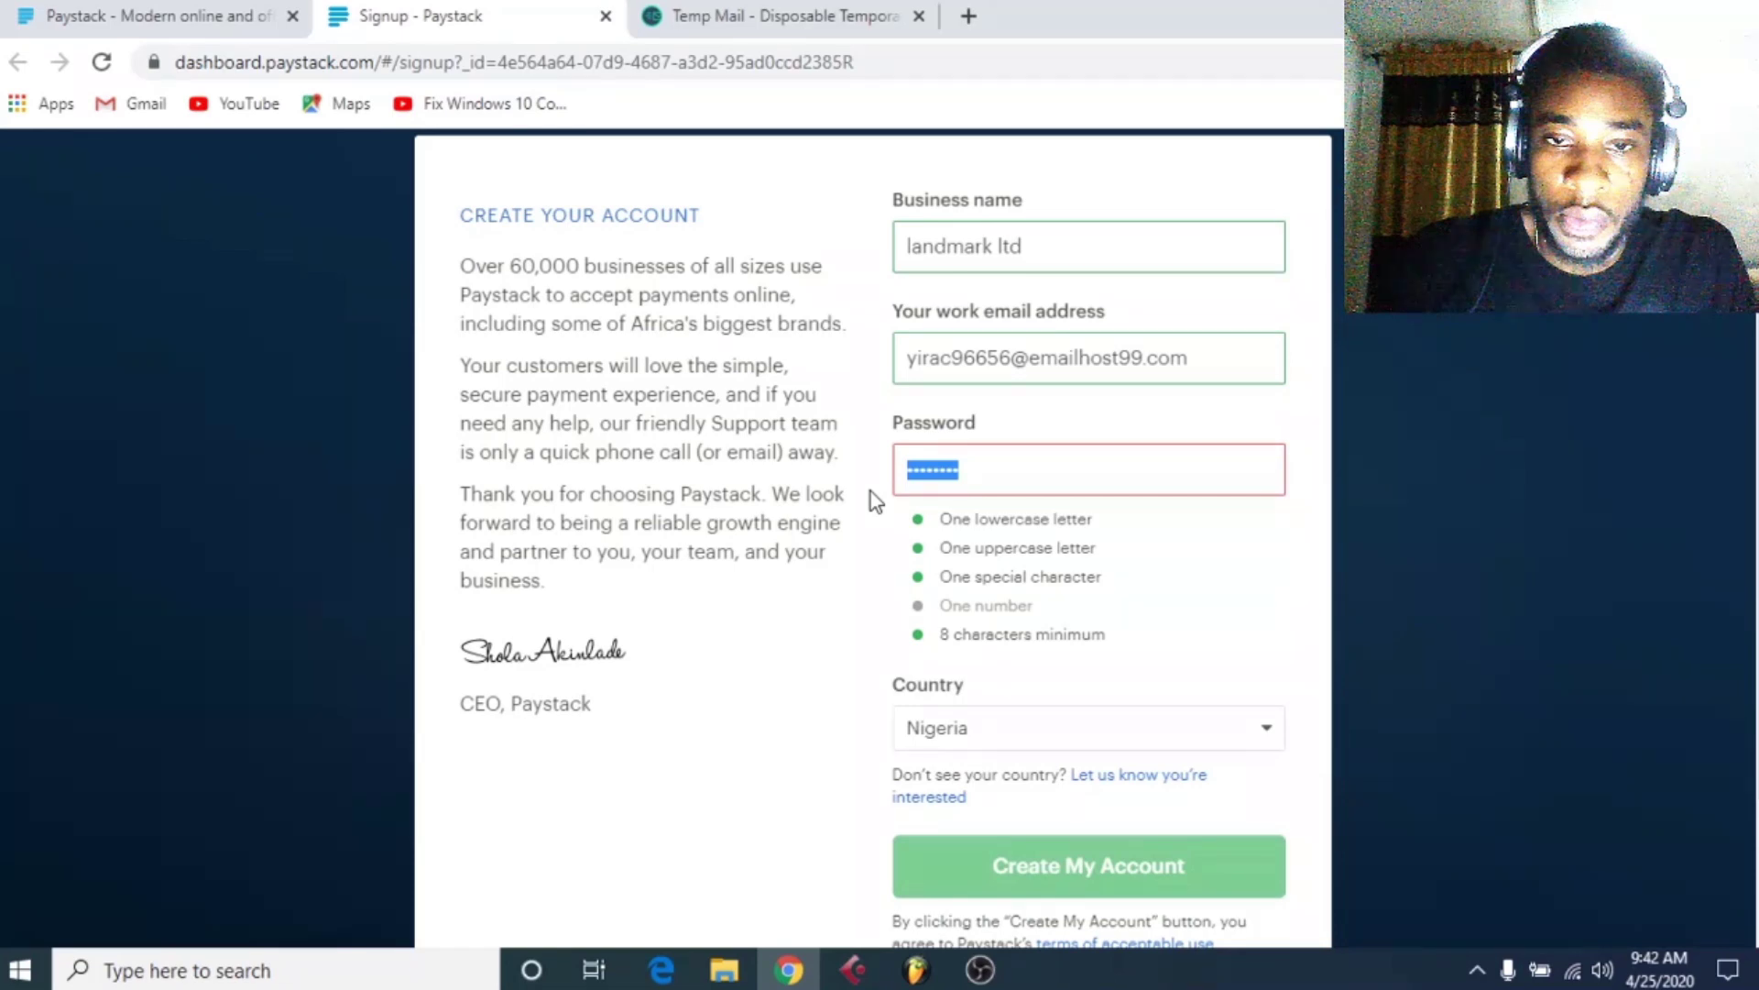
pyautogui.hotkey('ctrl', 'z')
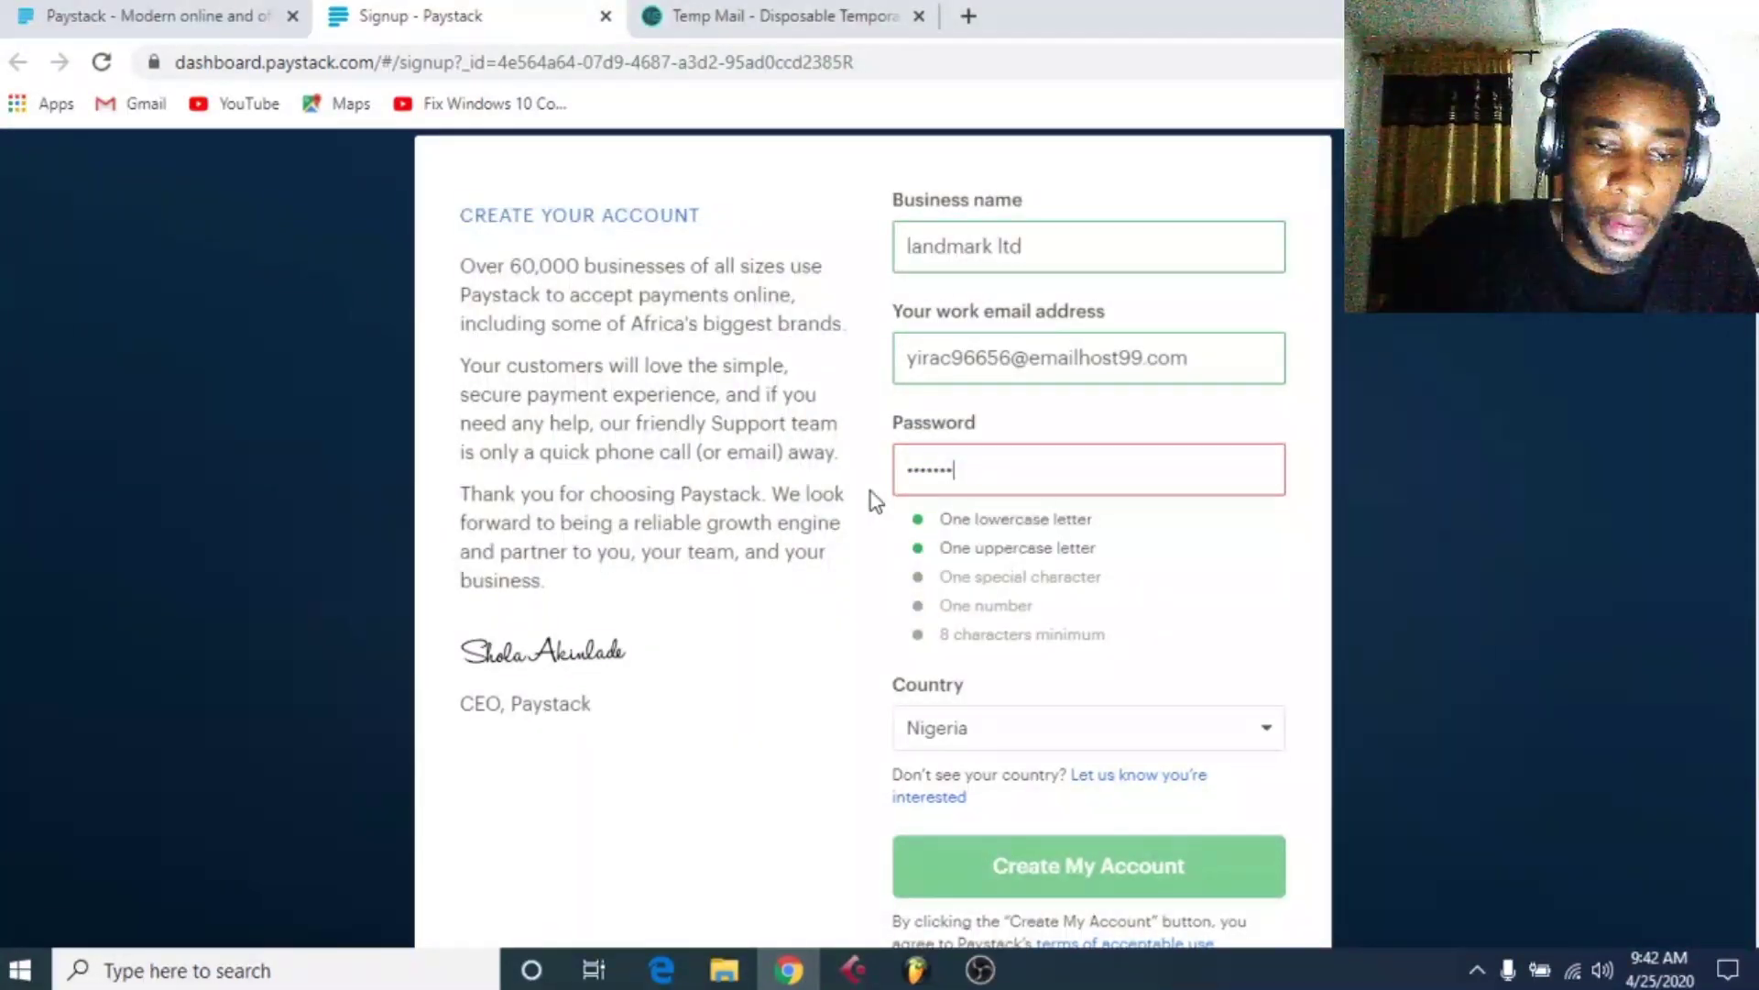
pyautogui.write('@12')
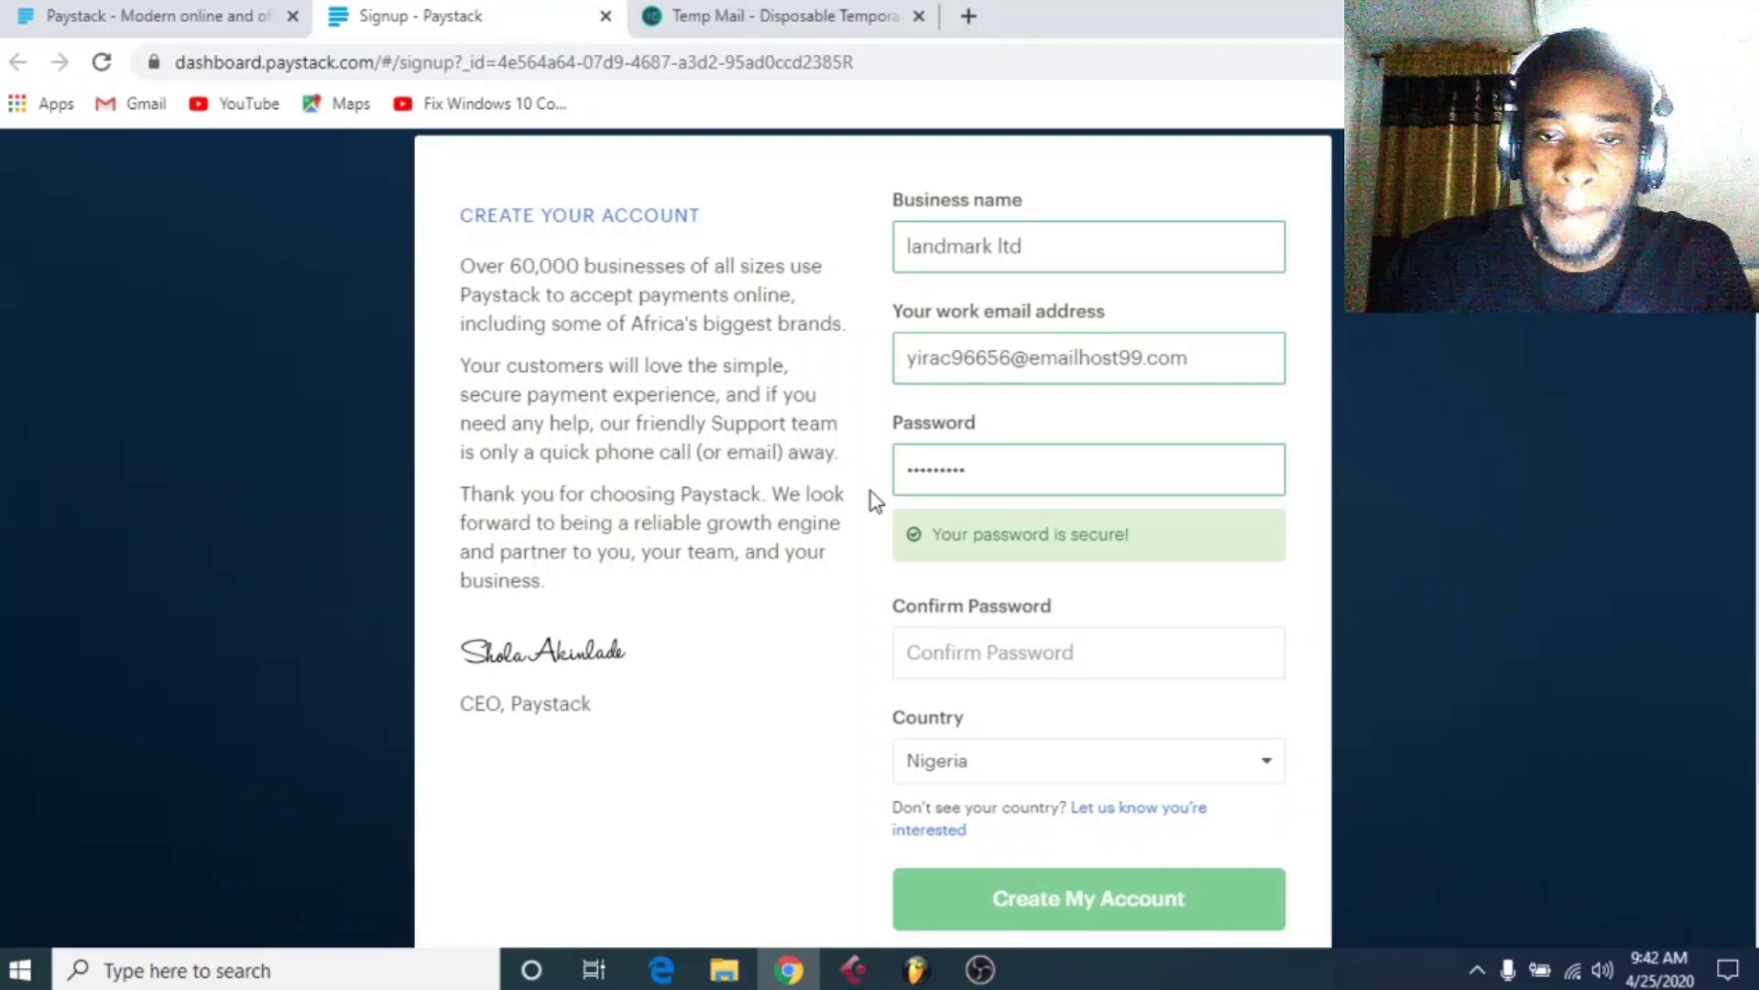
# Paste the same password into the confirmation field and submit the signup form
pyautogui.click(1042, 649)
pyautogui.hotkey('ctrl', 'v')
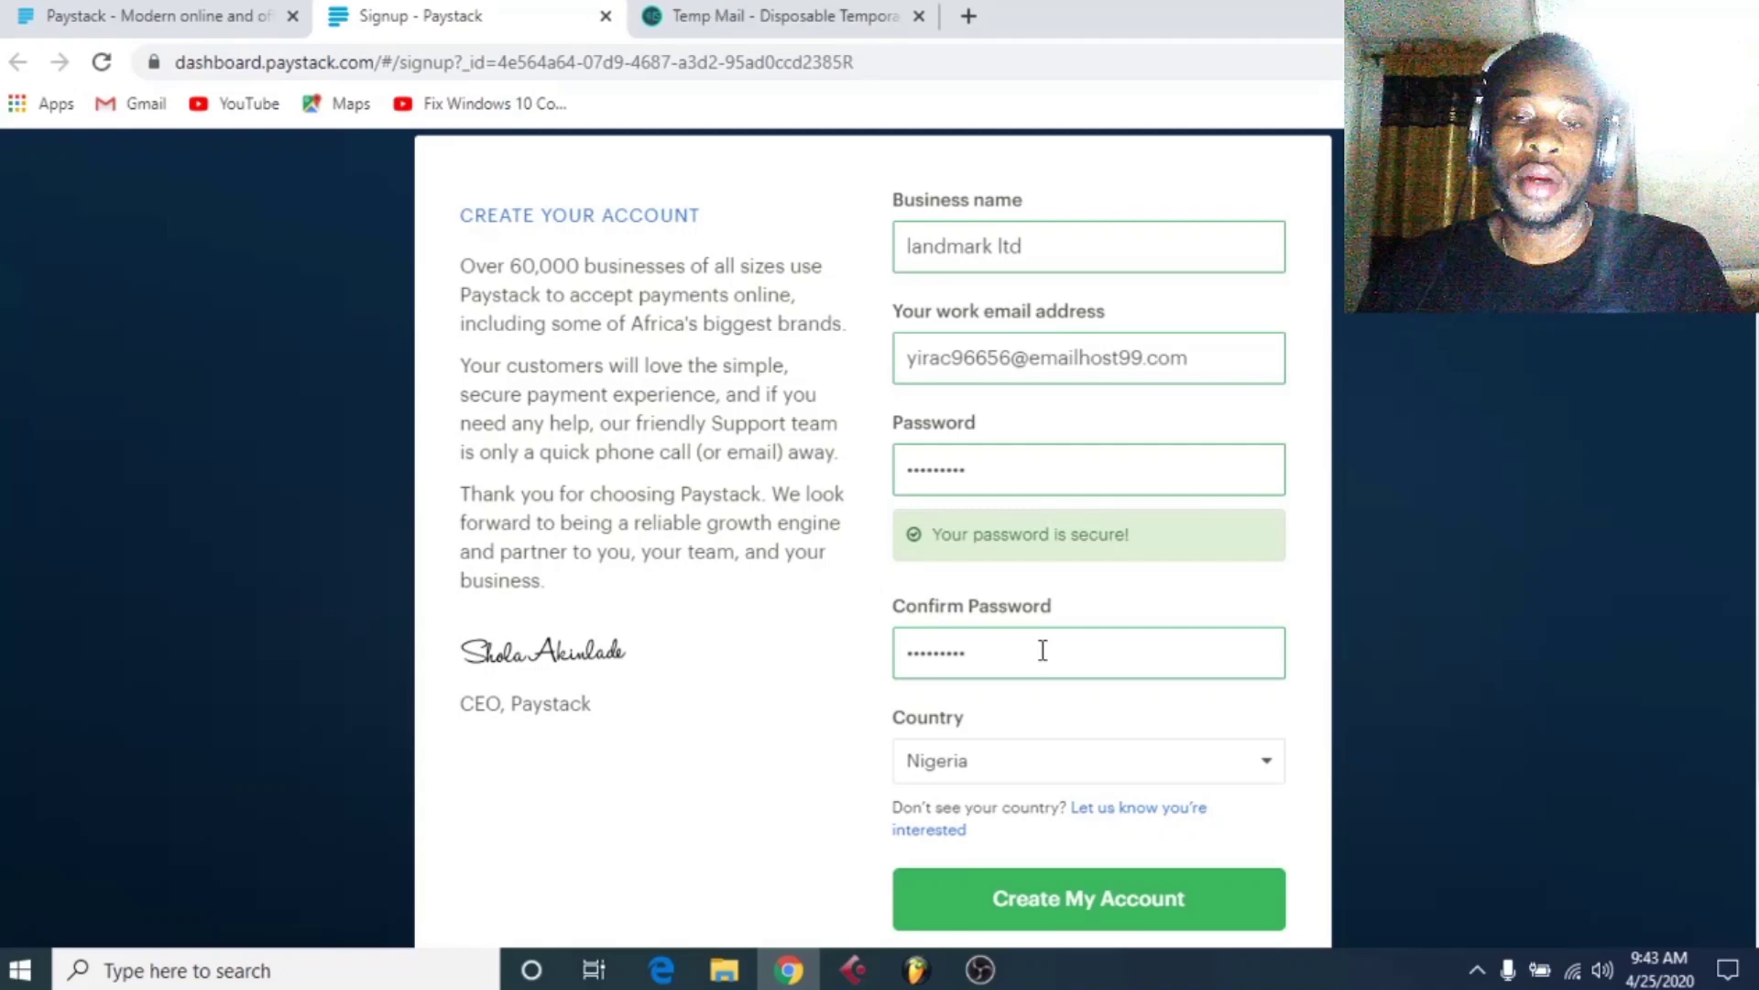
pyautogui.scroll(-3, 914, 514)
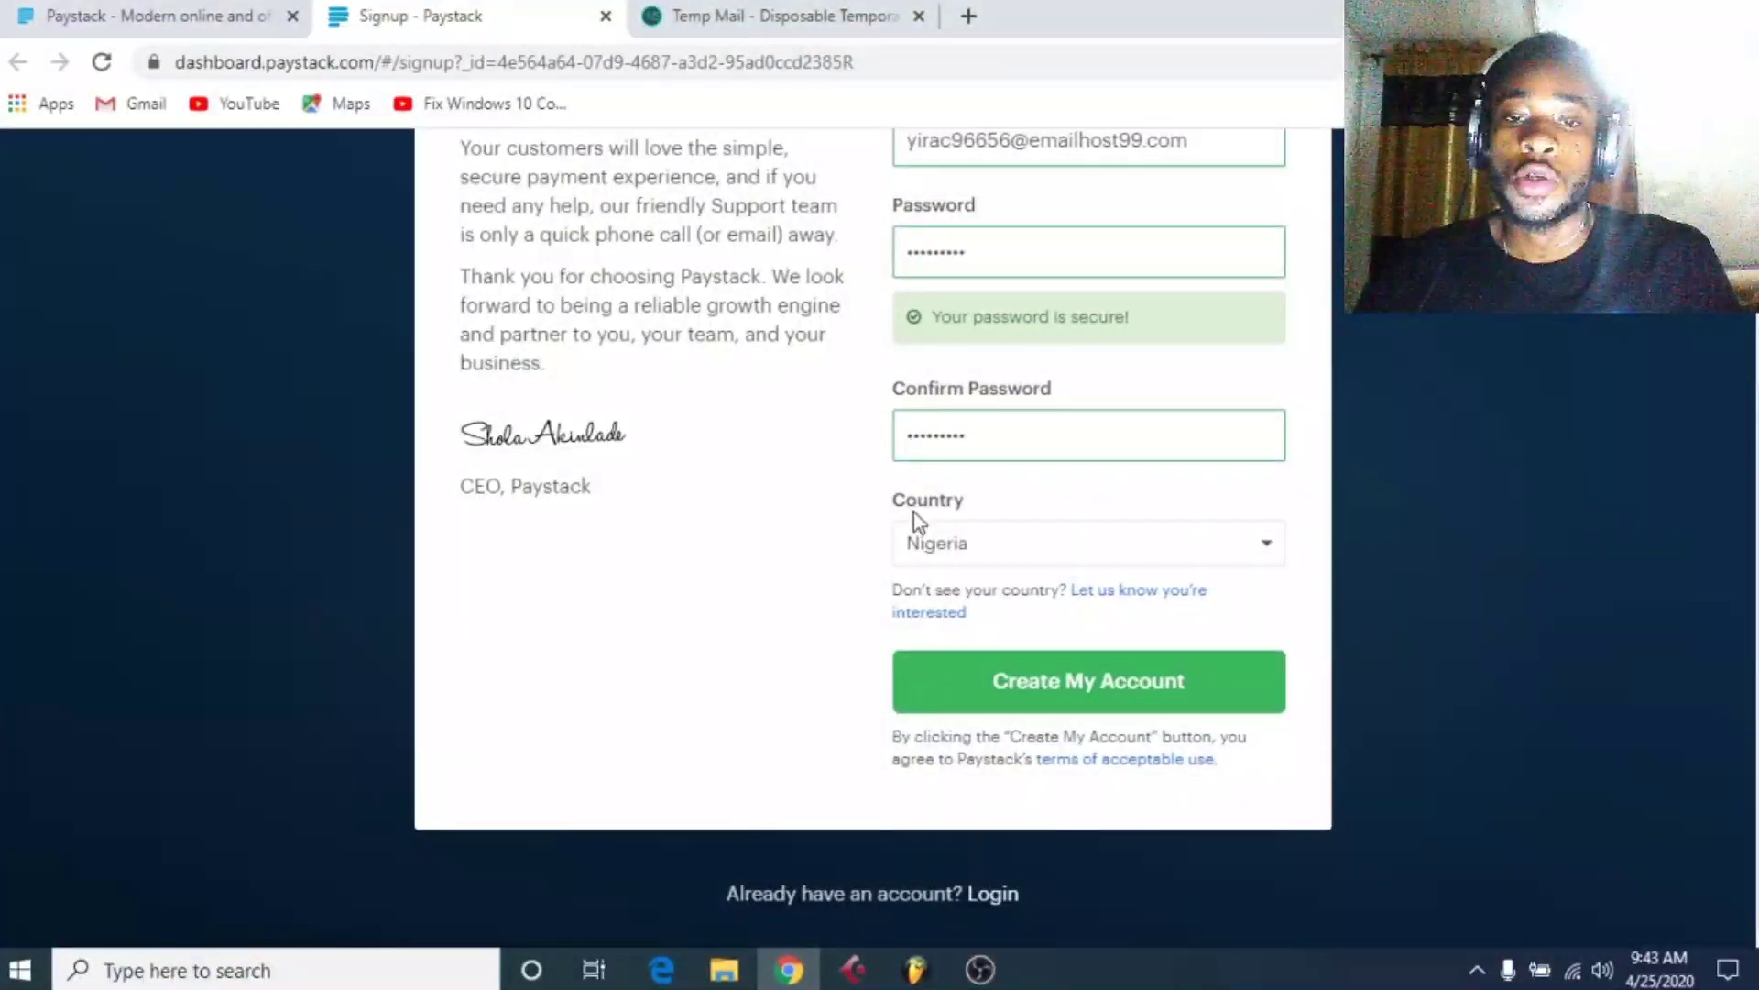
pyautogui.press('Return')
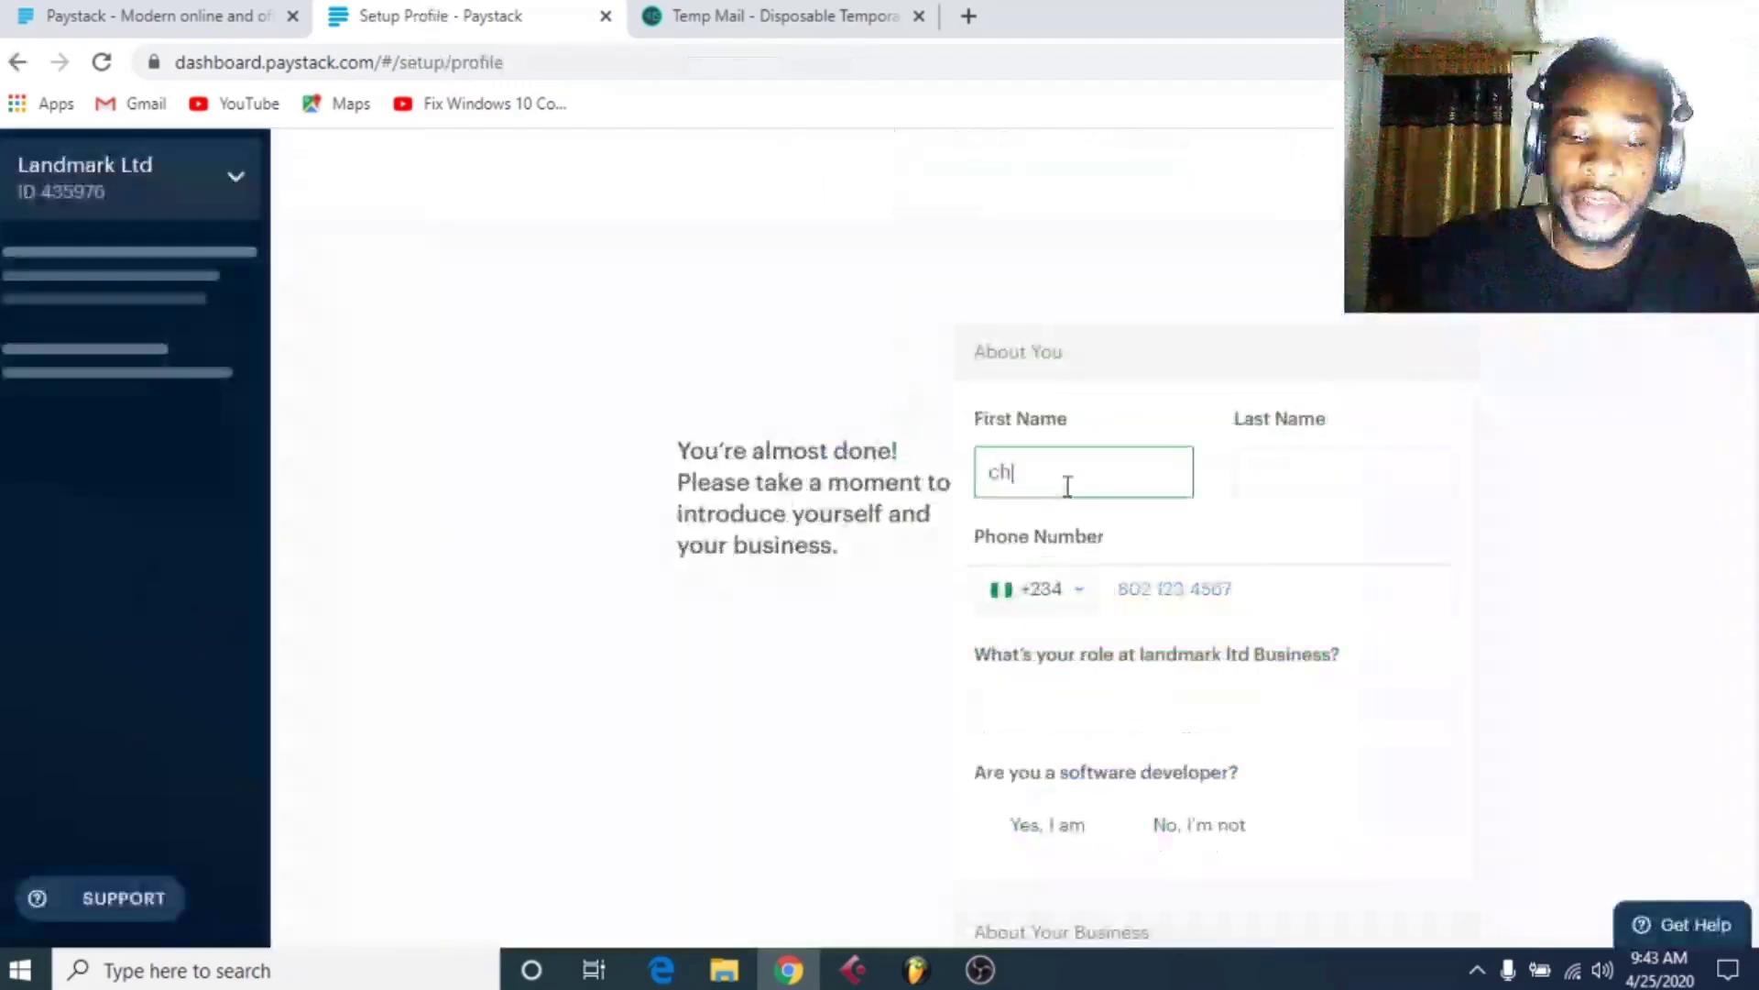
# Enter the owner's first and last name, then select the phone number field
pyautogui.write('d')
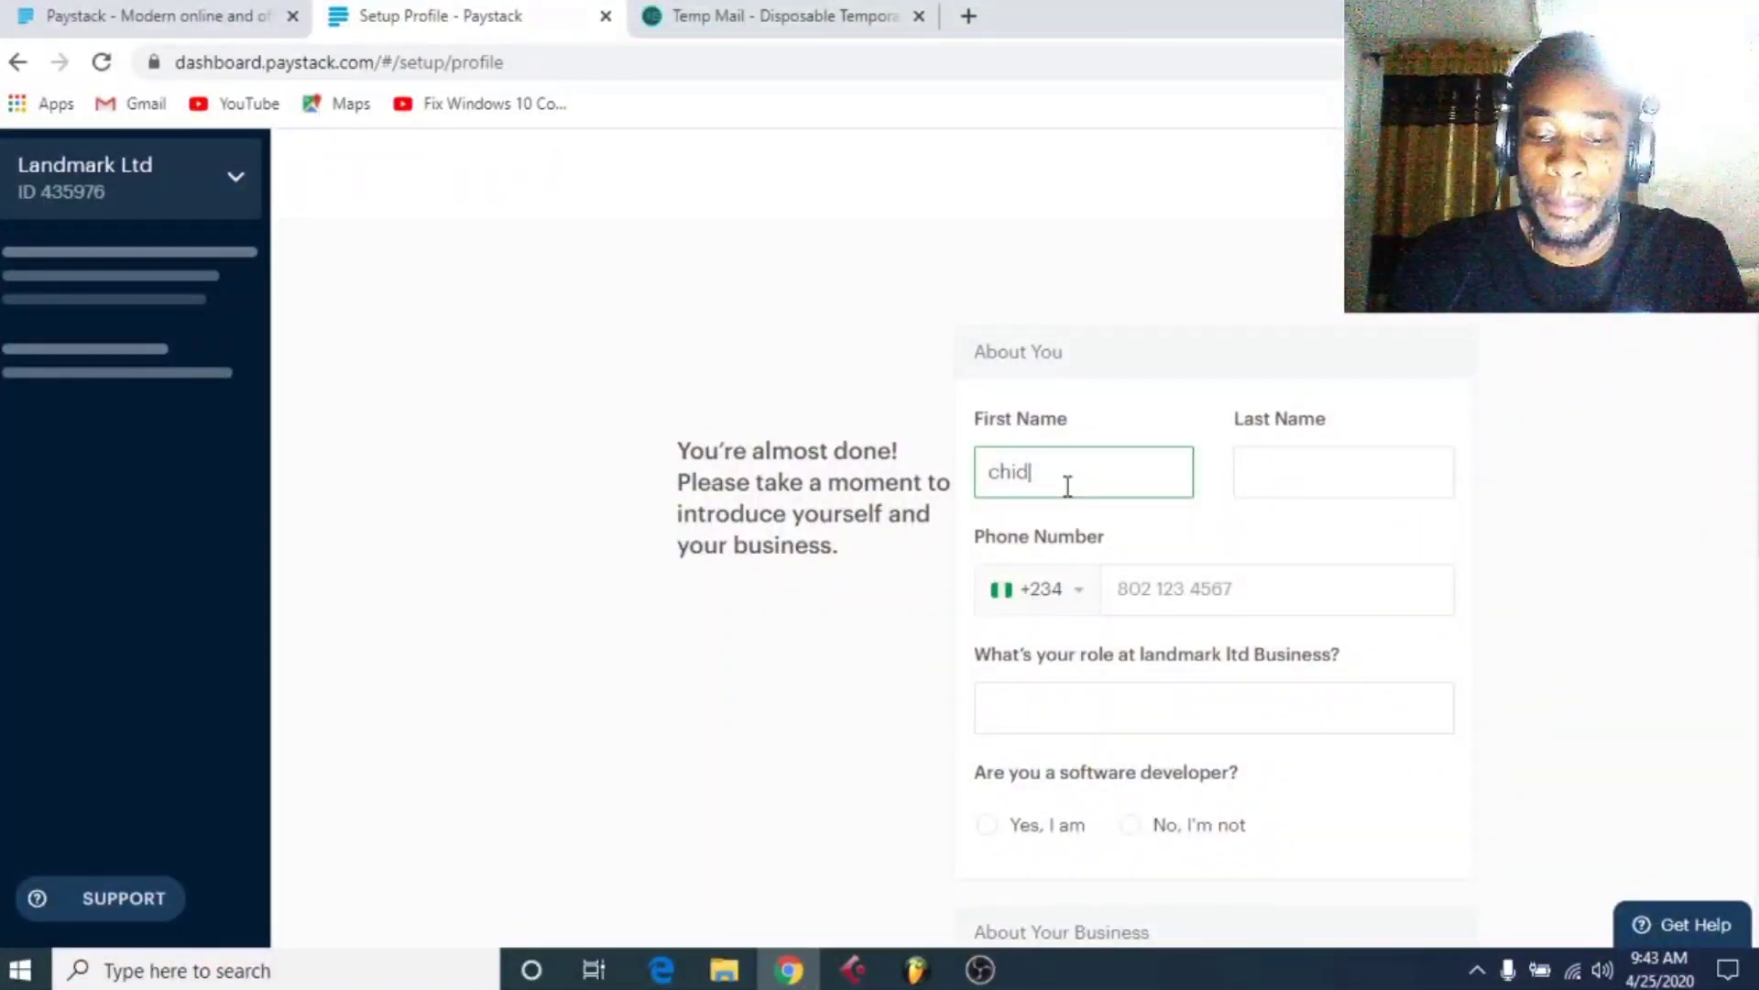
pyautogui.write('o')
pyautogui.click(1310, 483)
pyautogui.write('origins')
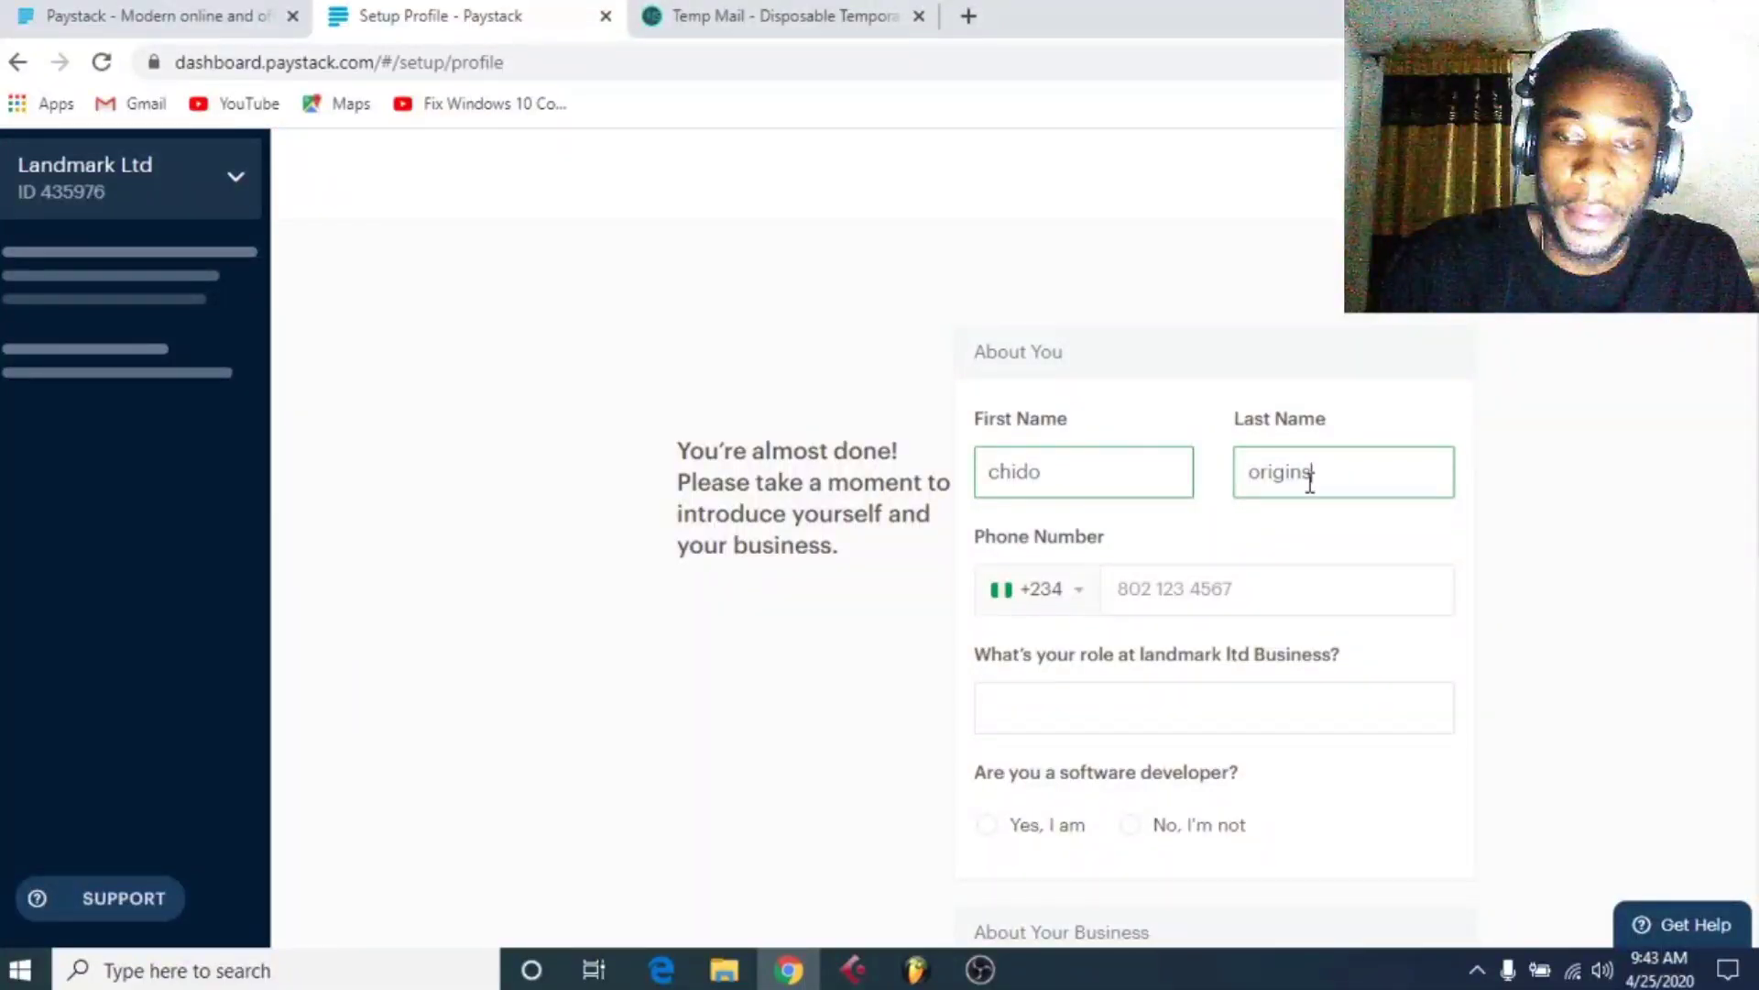
pyautogui.click(1226, 594)
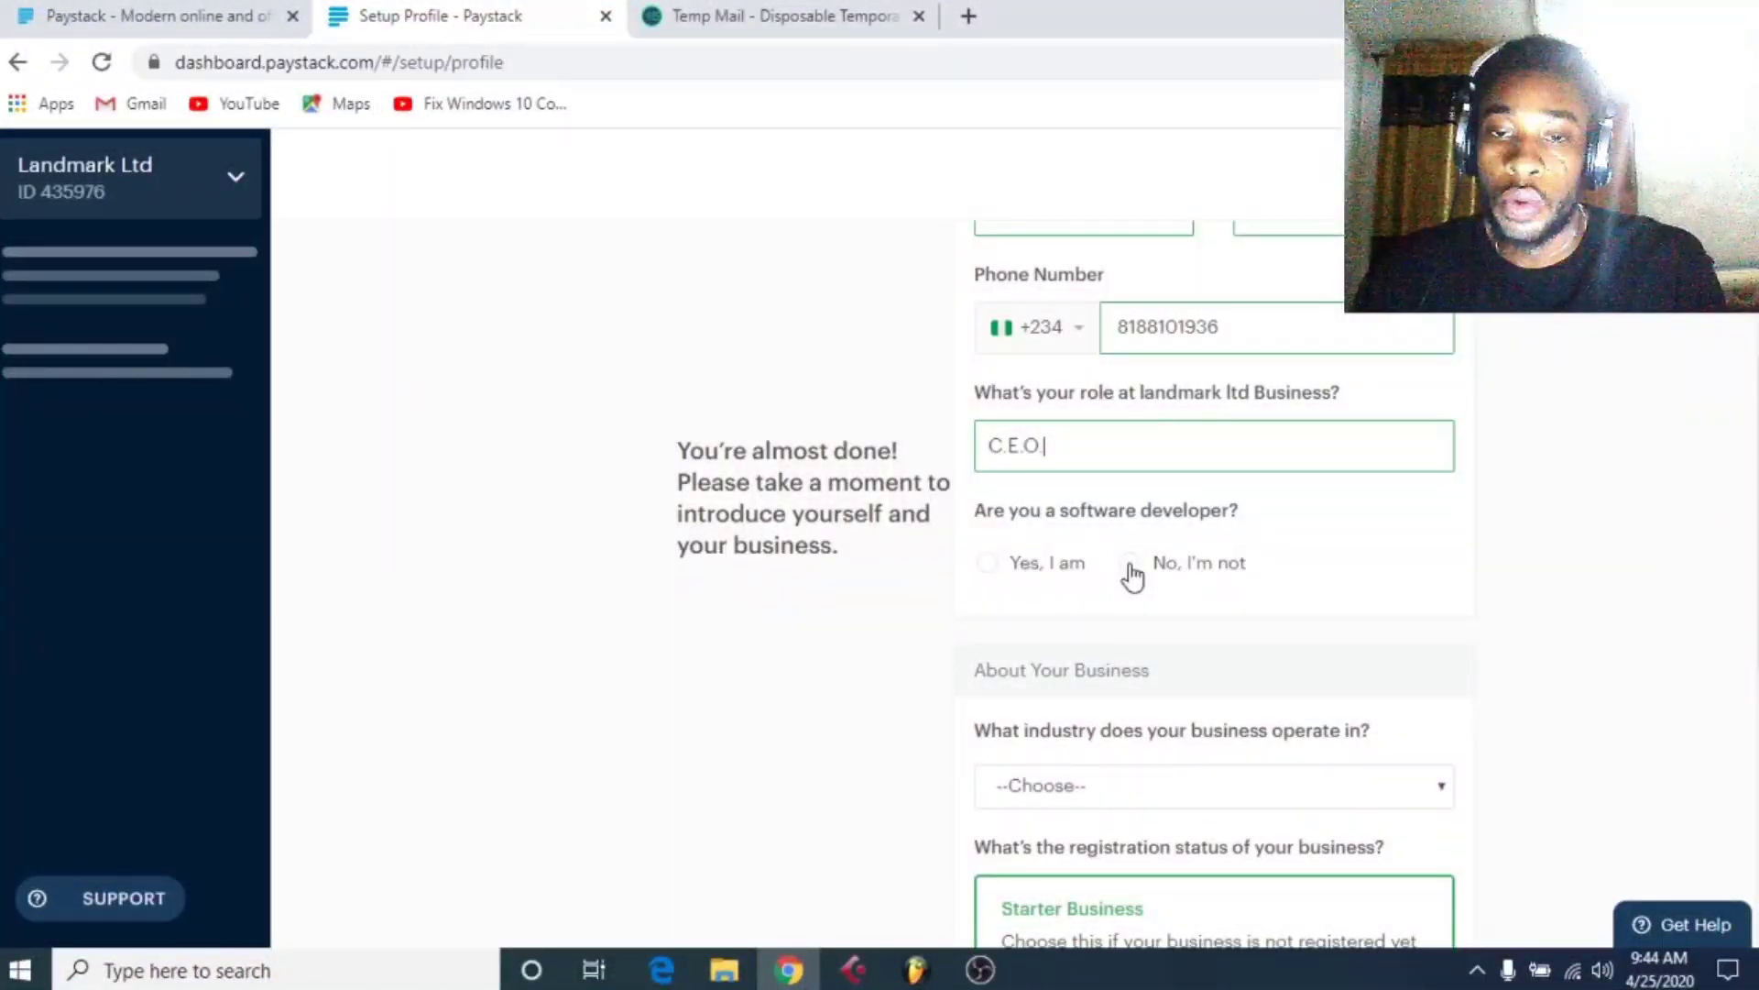
# Answer 'No, I'm not' to the software developer question and scroll to the industry options
pyautogui.click(1133, 572)
pyautogui.scroll(-3, 1268, 518)
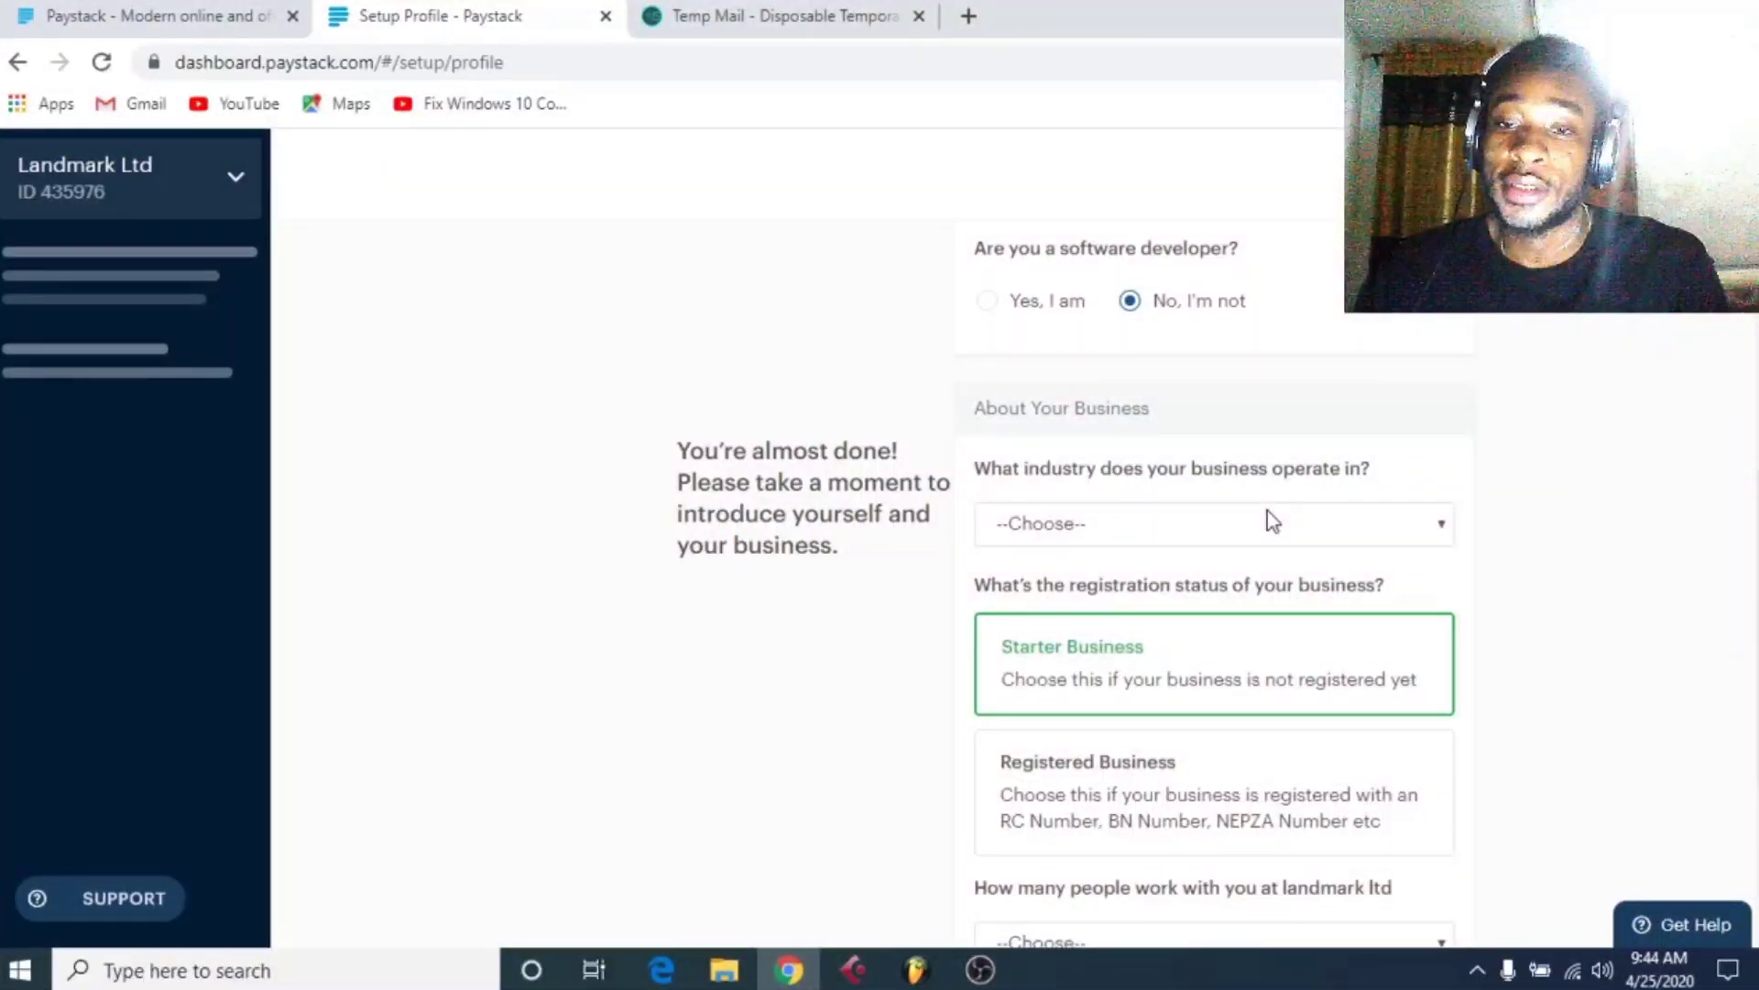
pyautogui.scroll(-3, 1273, 522)
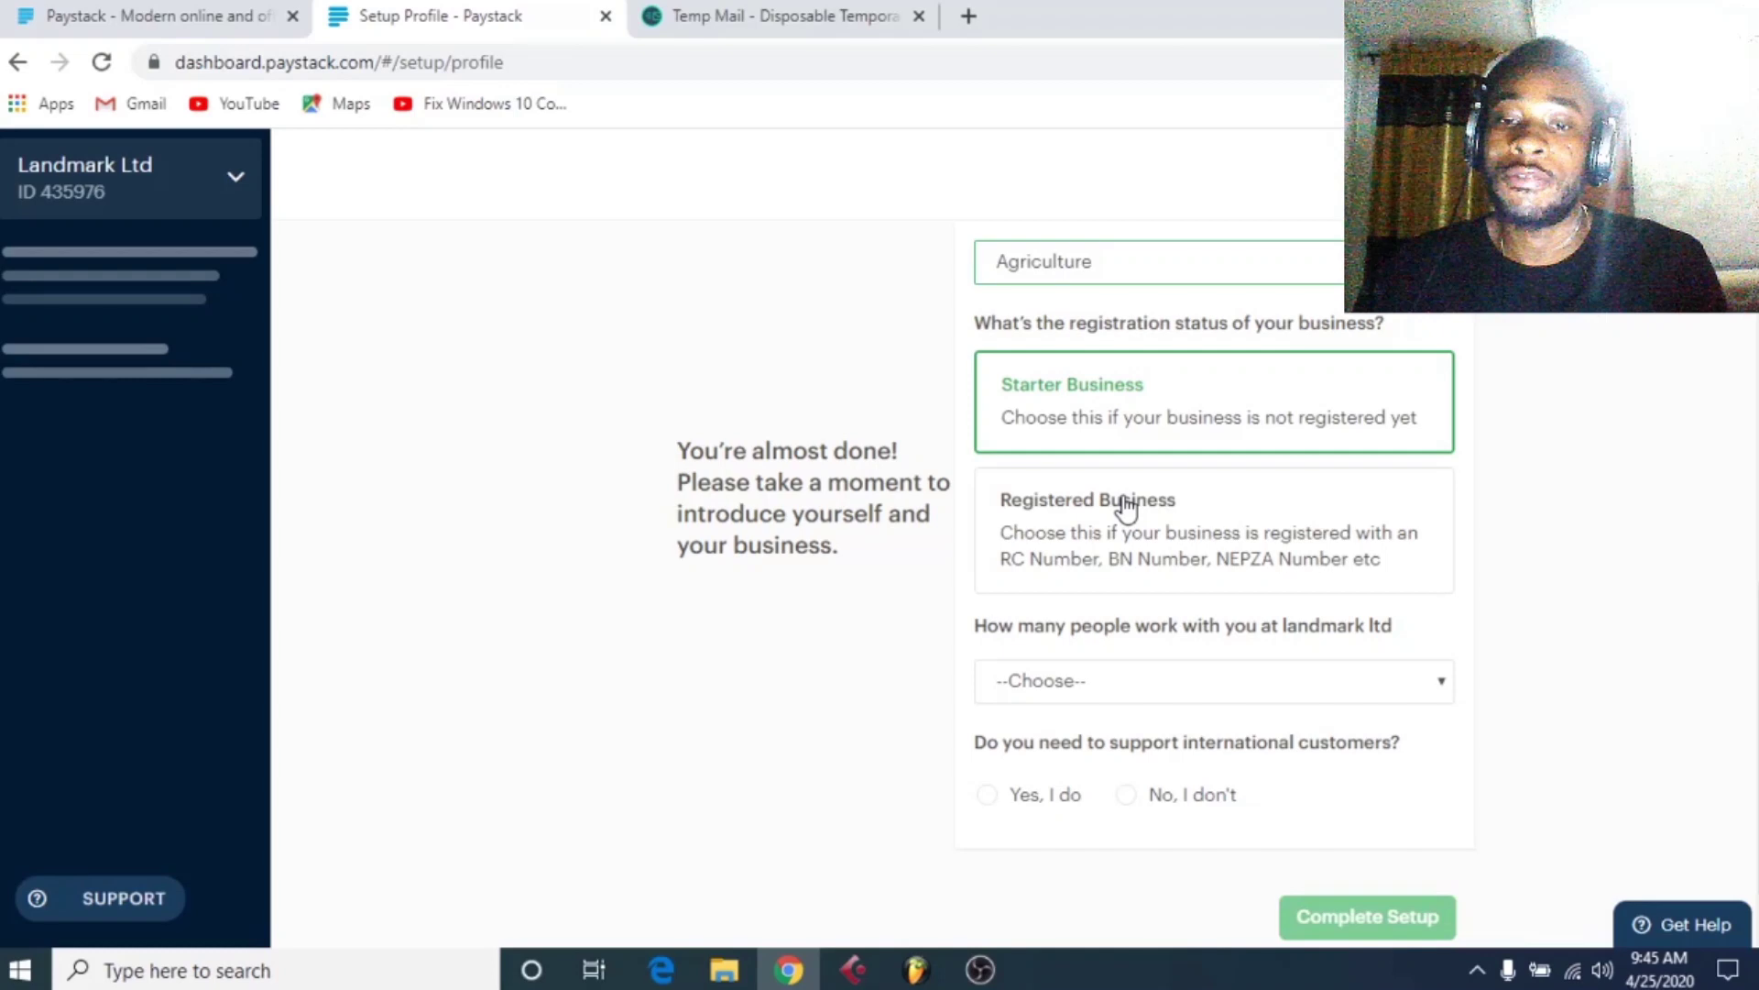
# Select Registered Business as the registration status
pyautogui.click(1016, 527)
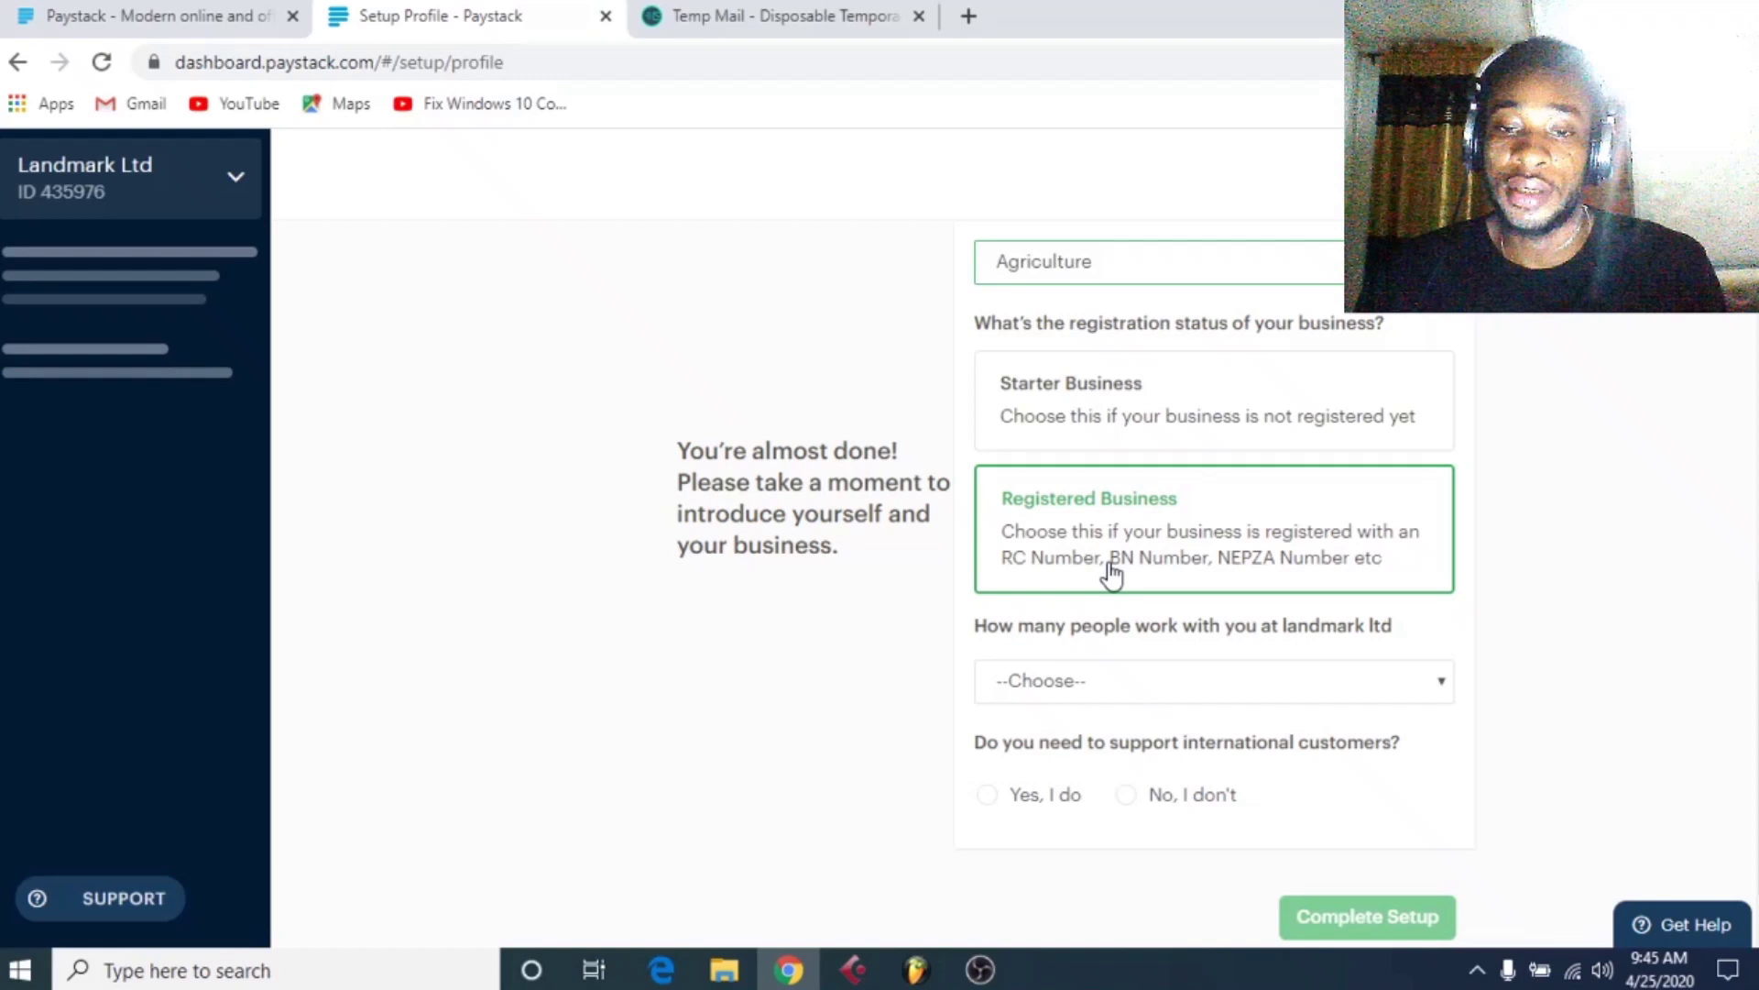
# Scroll down the Setup Profile form to the remaining questions
pyautogui.scroll(-1, 1053, 550)
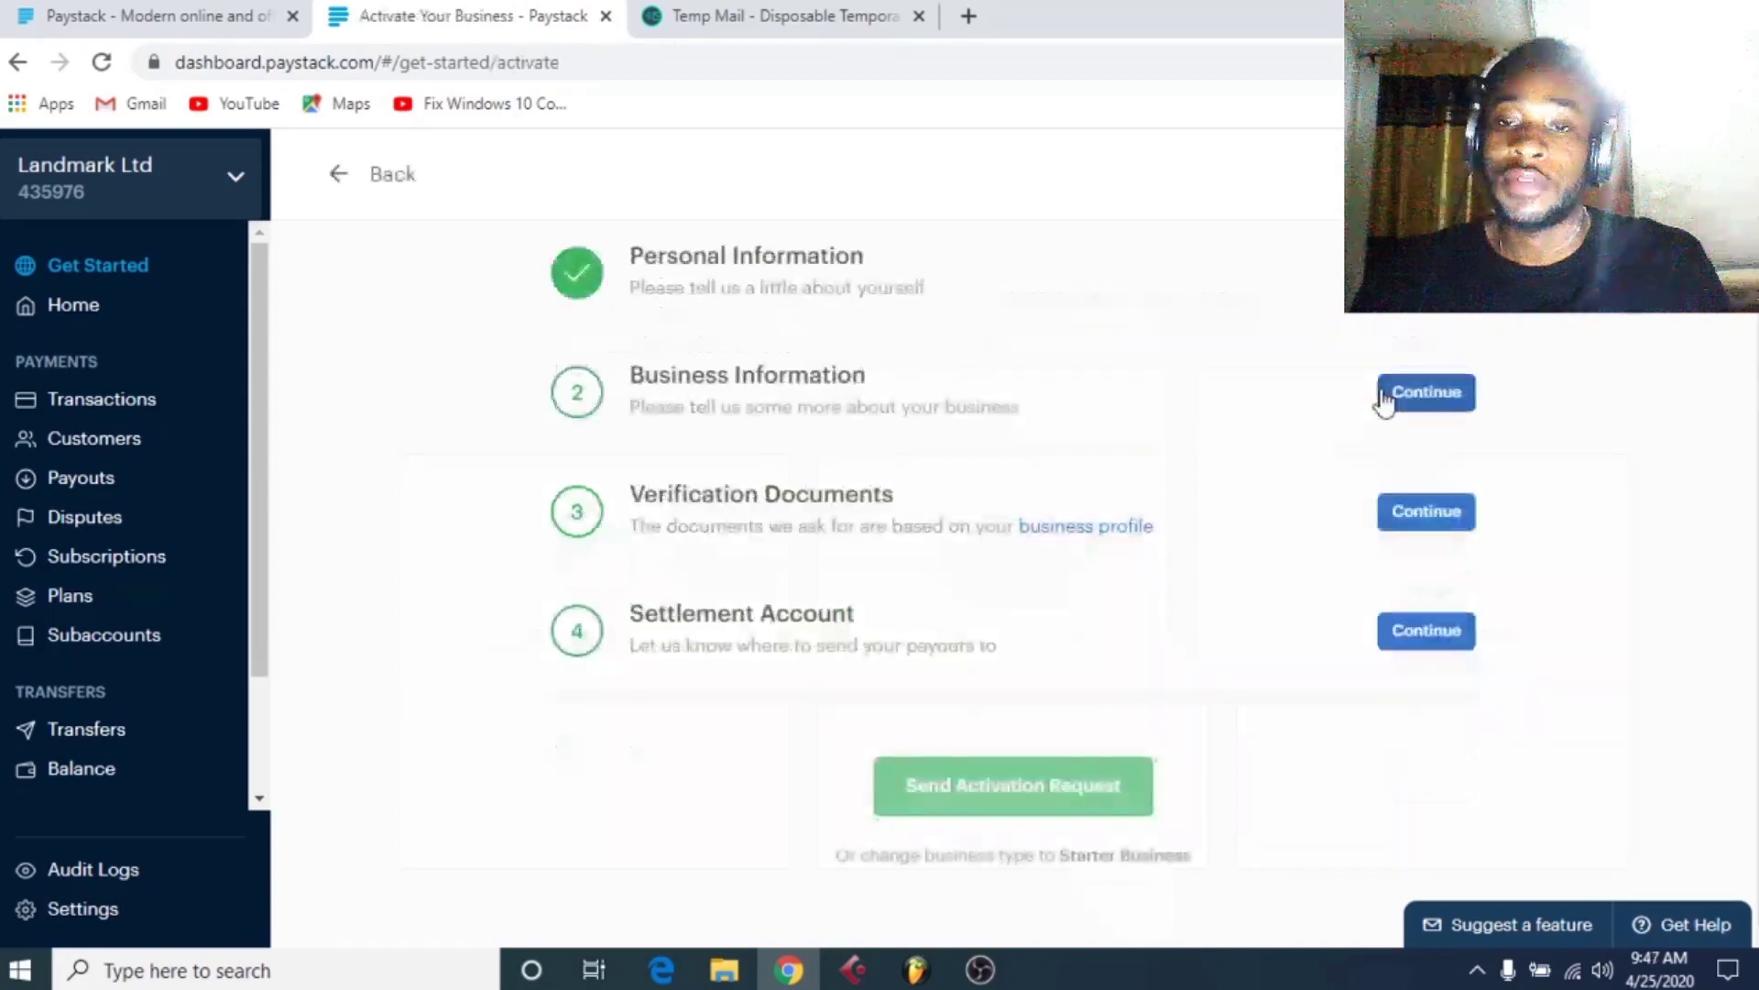
# Open the Business Information form and scroll down inside it
pyautogui.click(1447, 395)
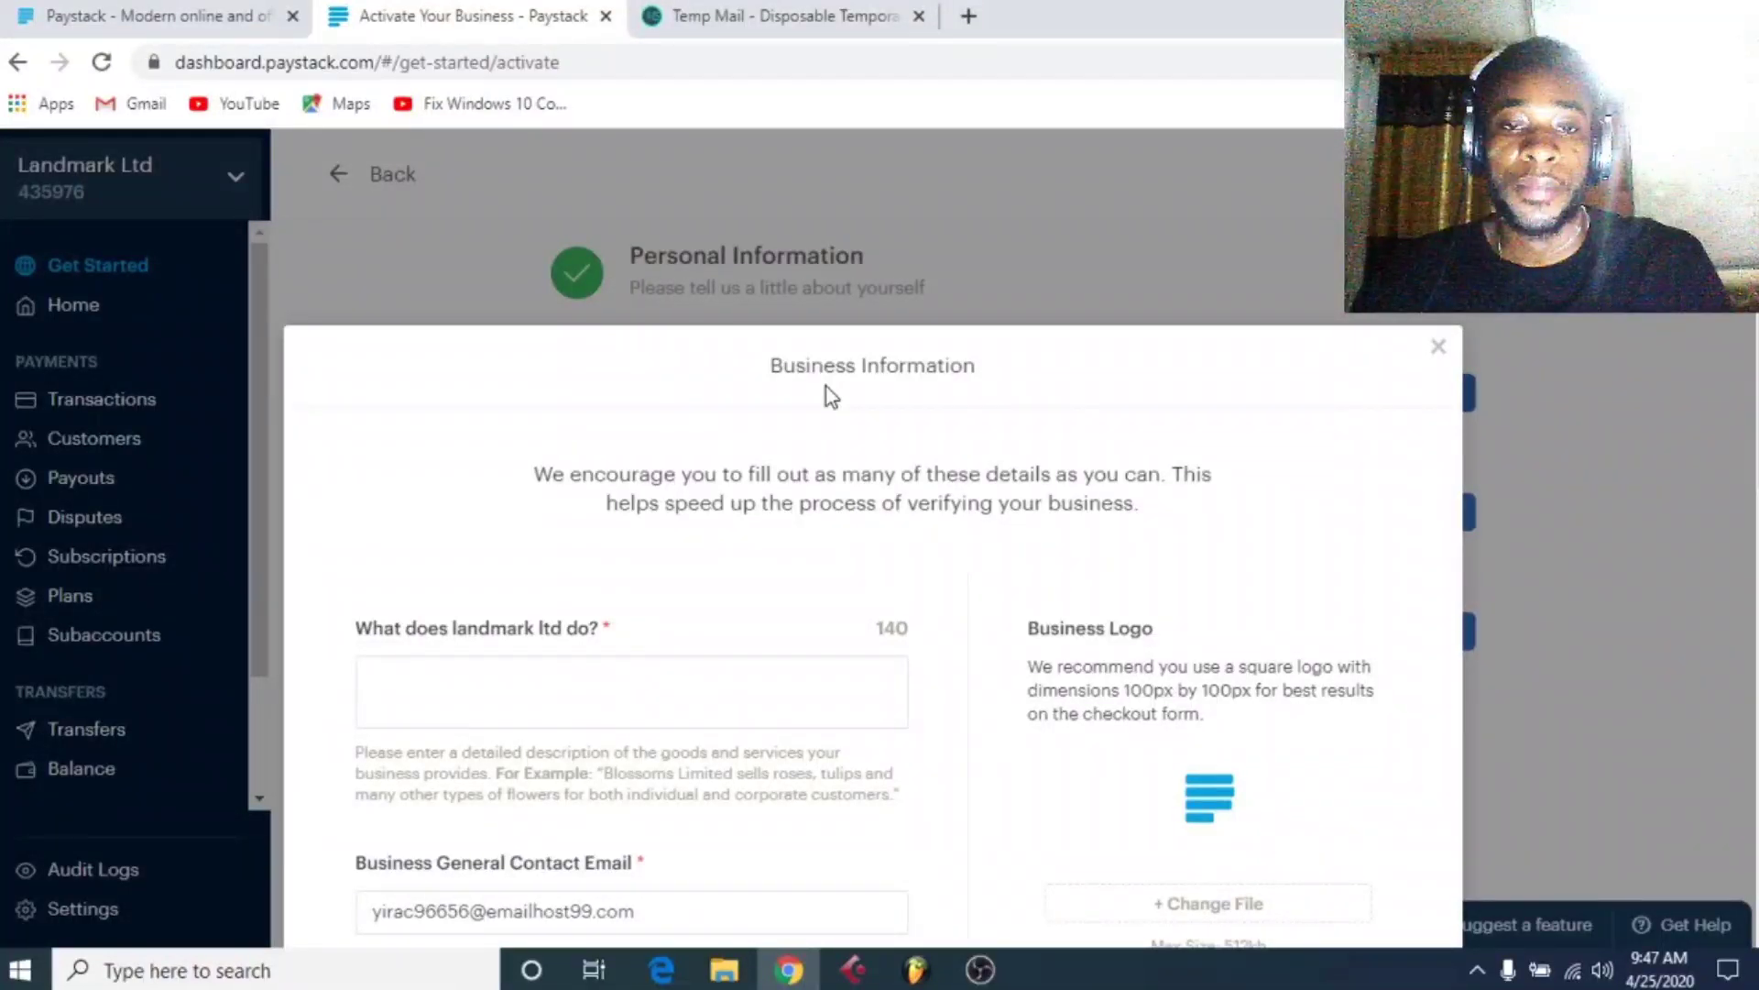
pyautogui.scroll(-4, 464, 612)
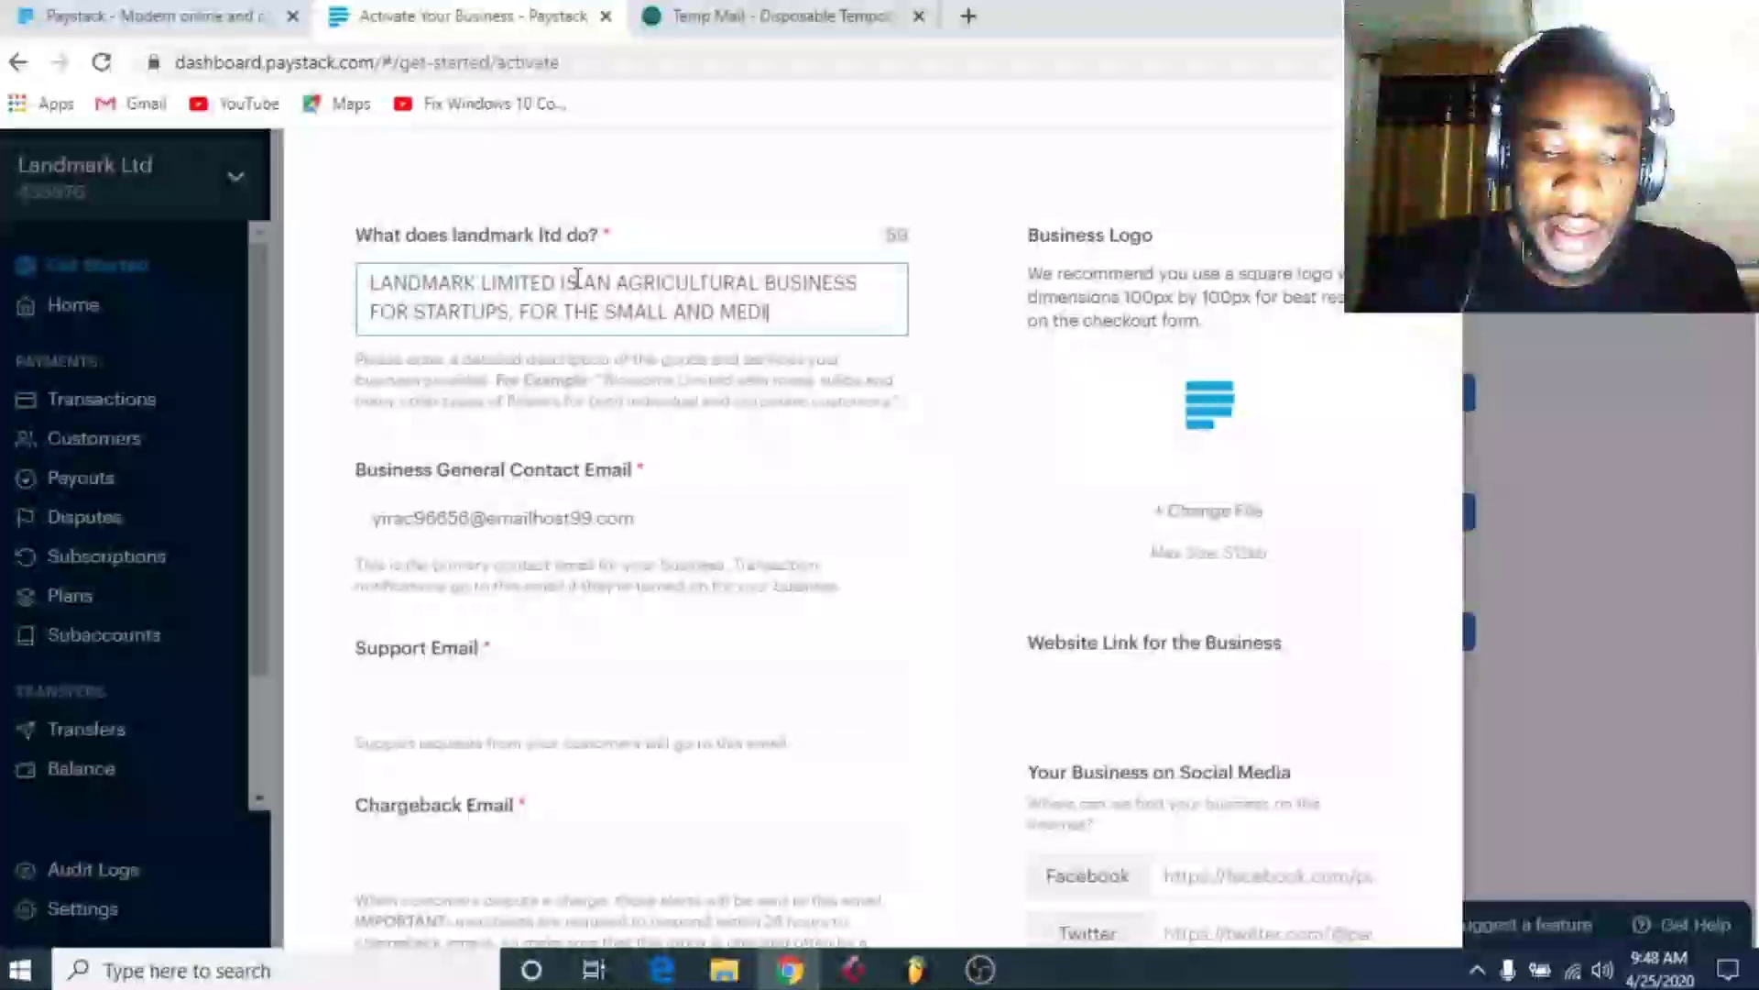
# Continue the business description, typing 'UM' and 'SCALE ENTERP' toward 'MEDIUM SCALE ENTERPRISES'
pyautogui.write('UM')
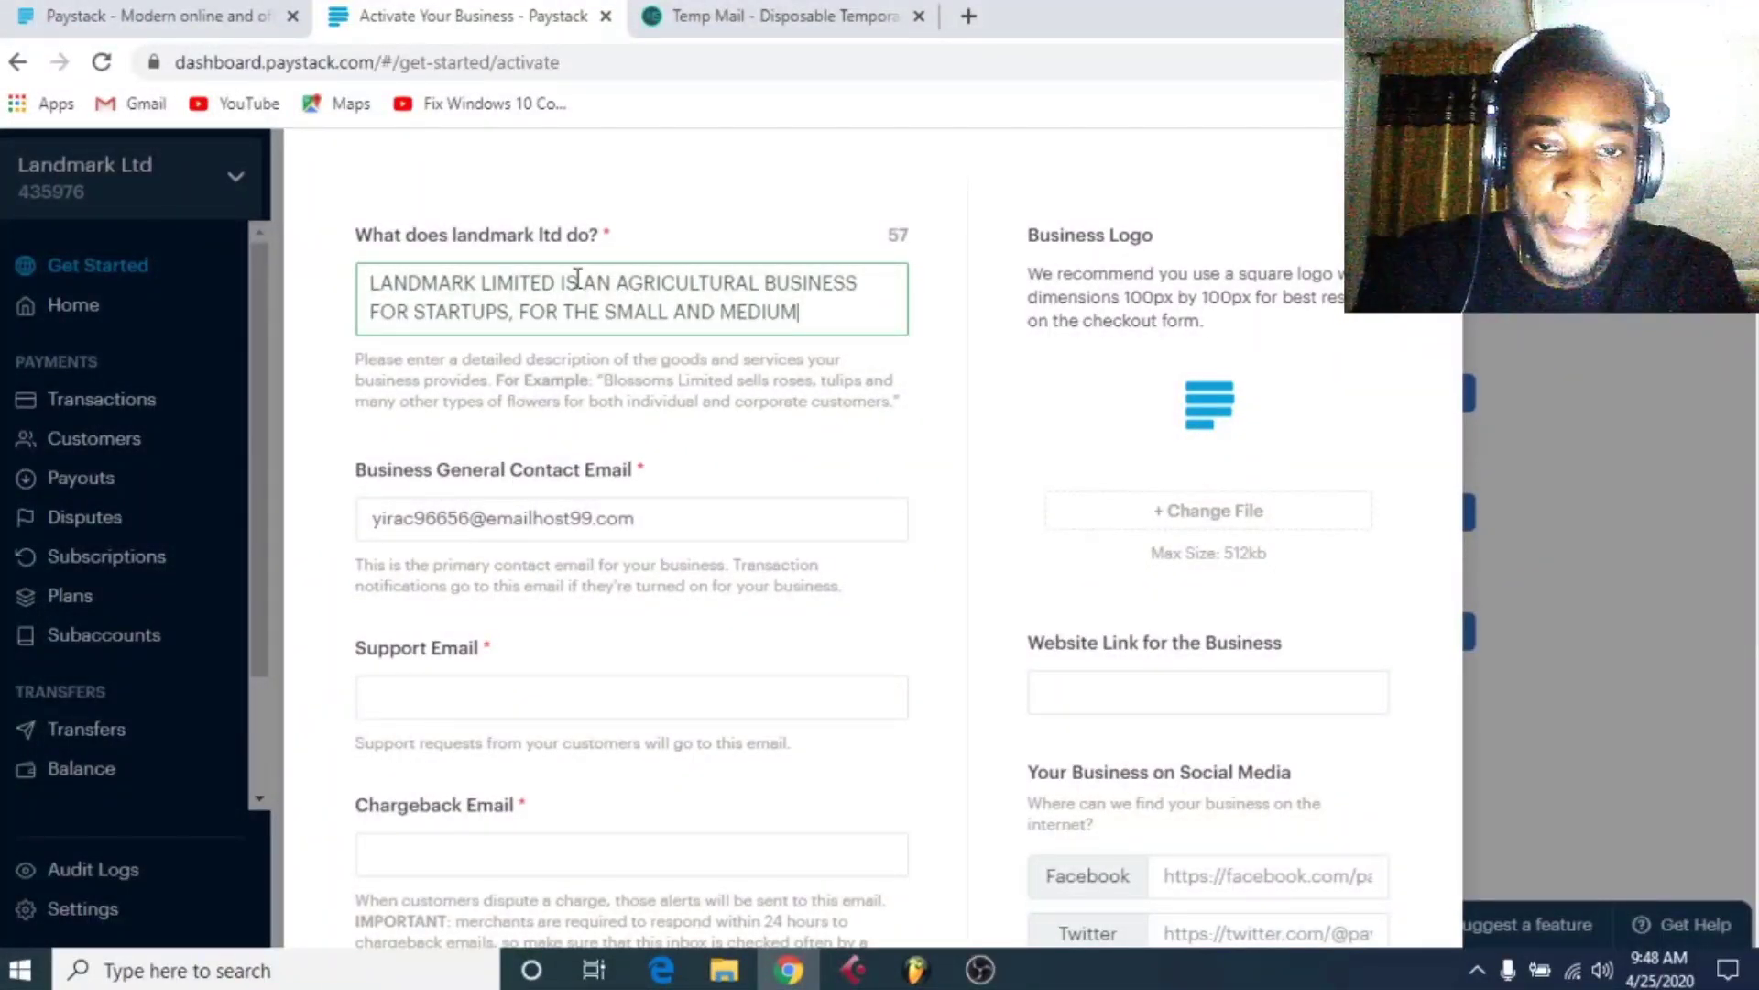
pyautogui.write('SCALE ')
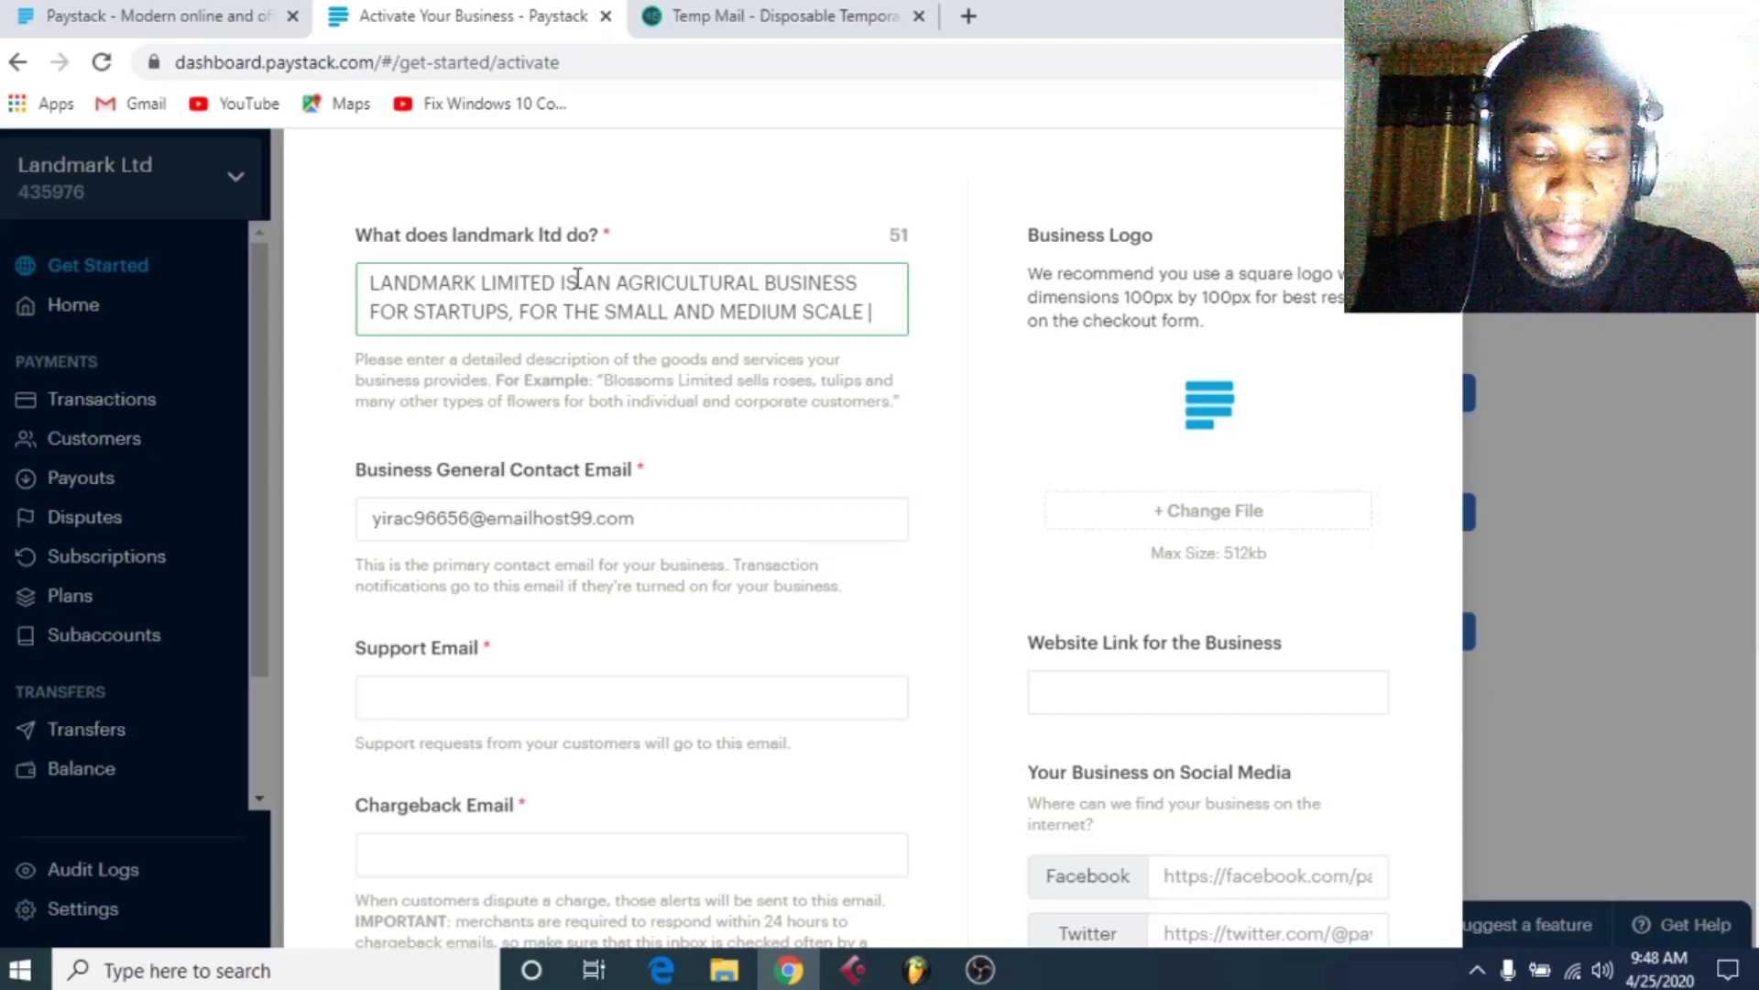
pyautogui.write('ENTERP')
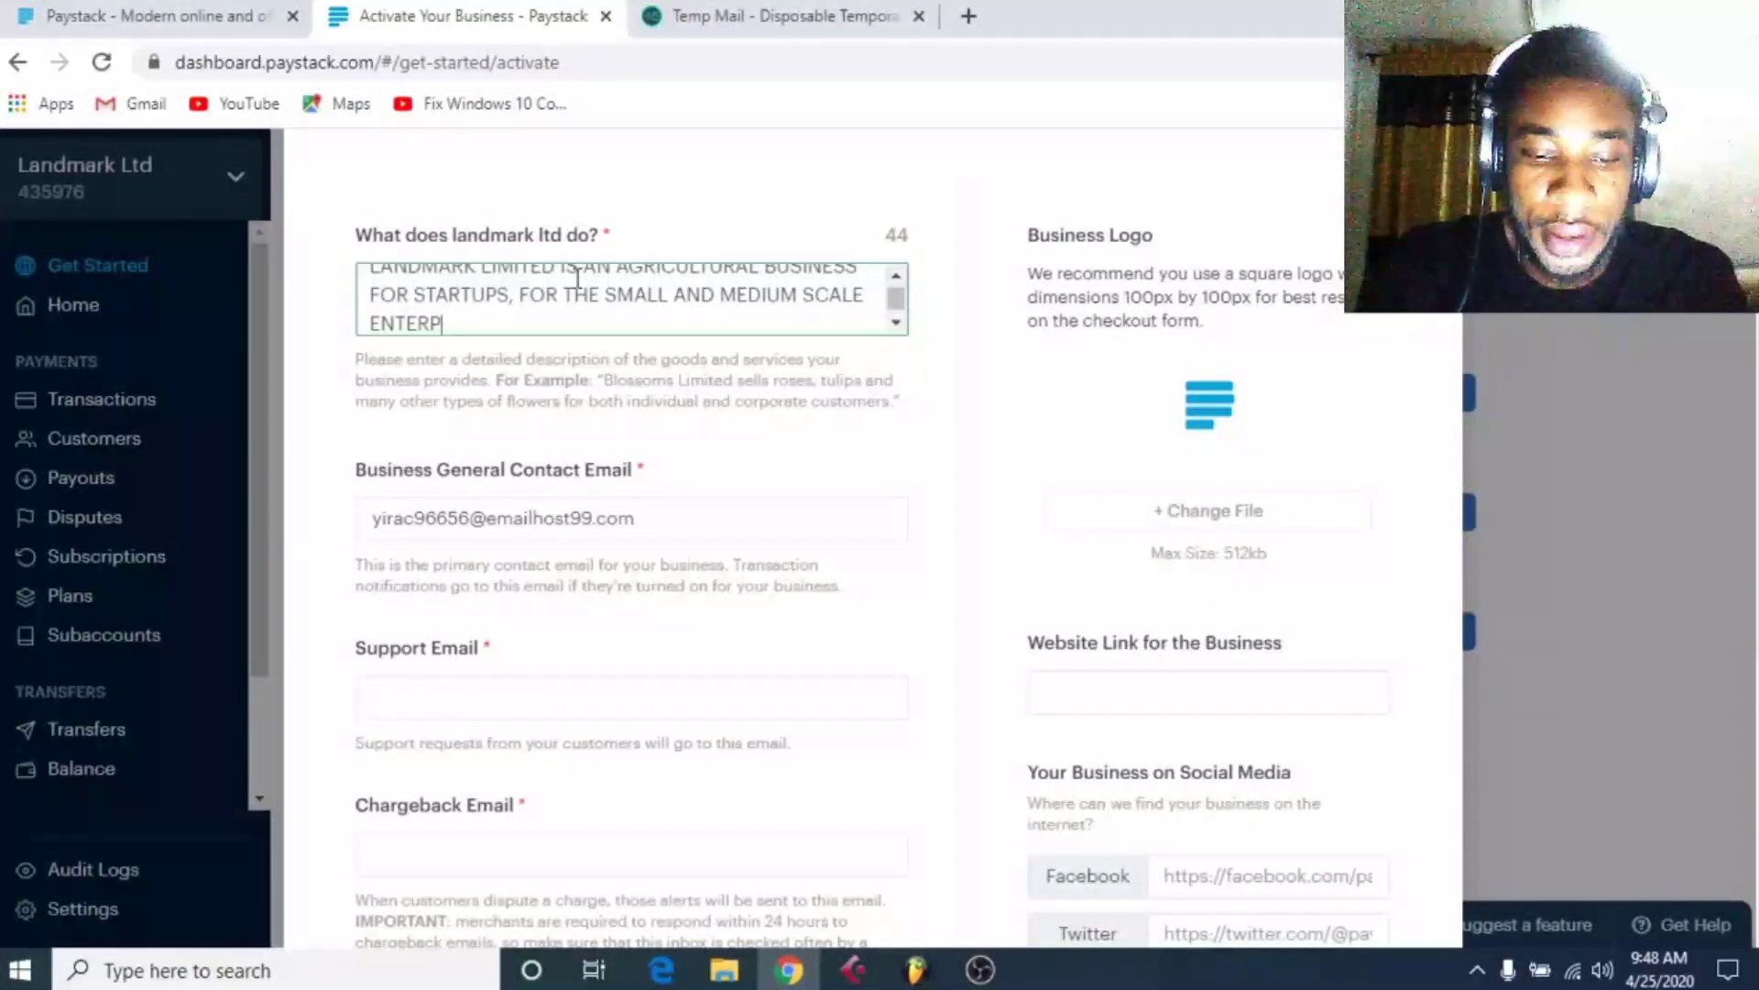
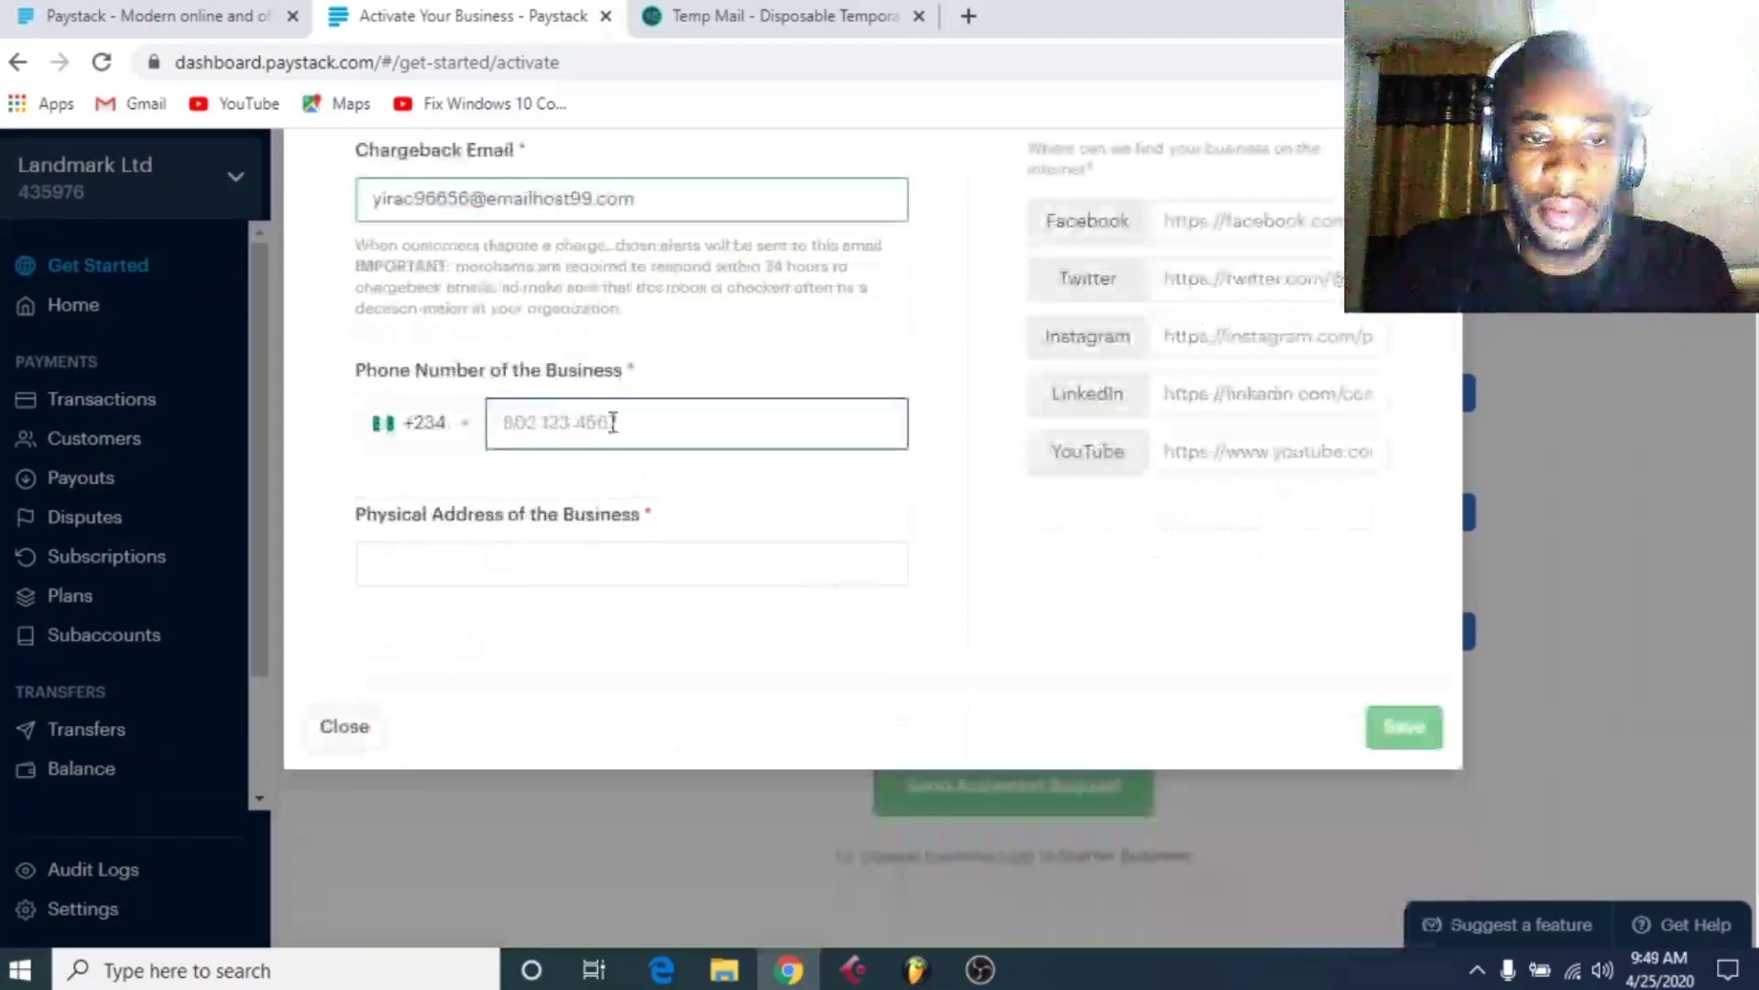
# Enter the business phone number and start filling in the physical address
pyautogui.click(612, 422)
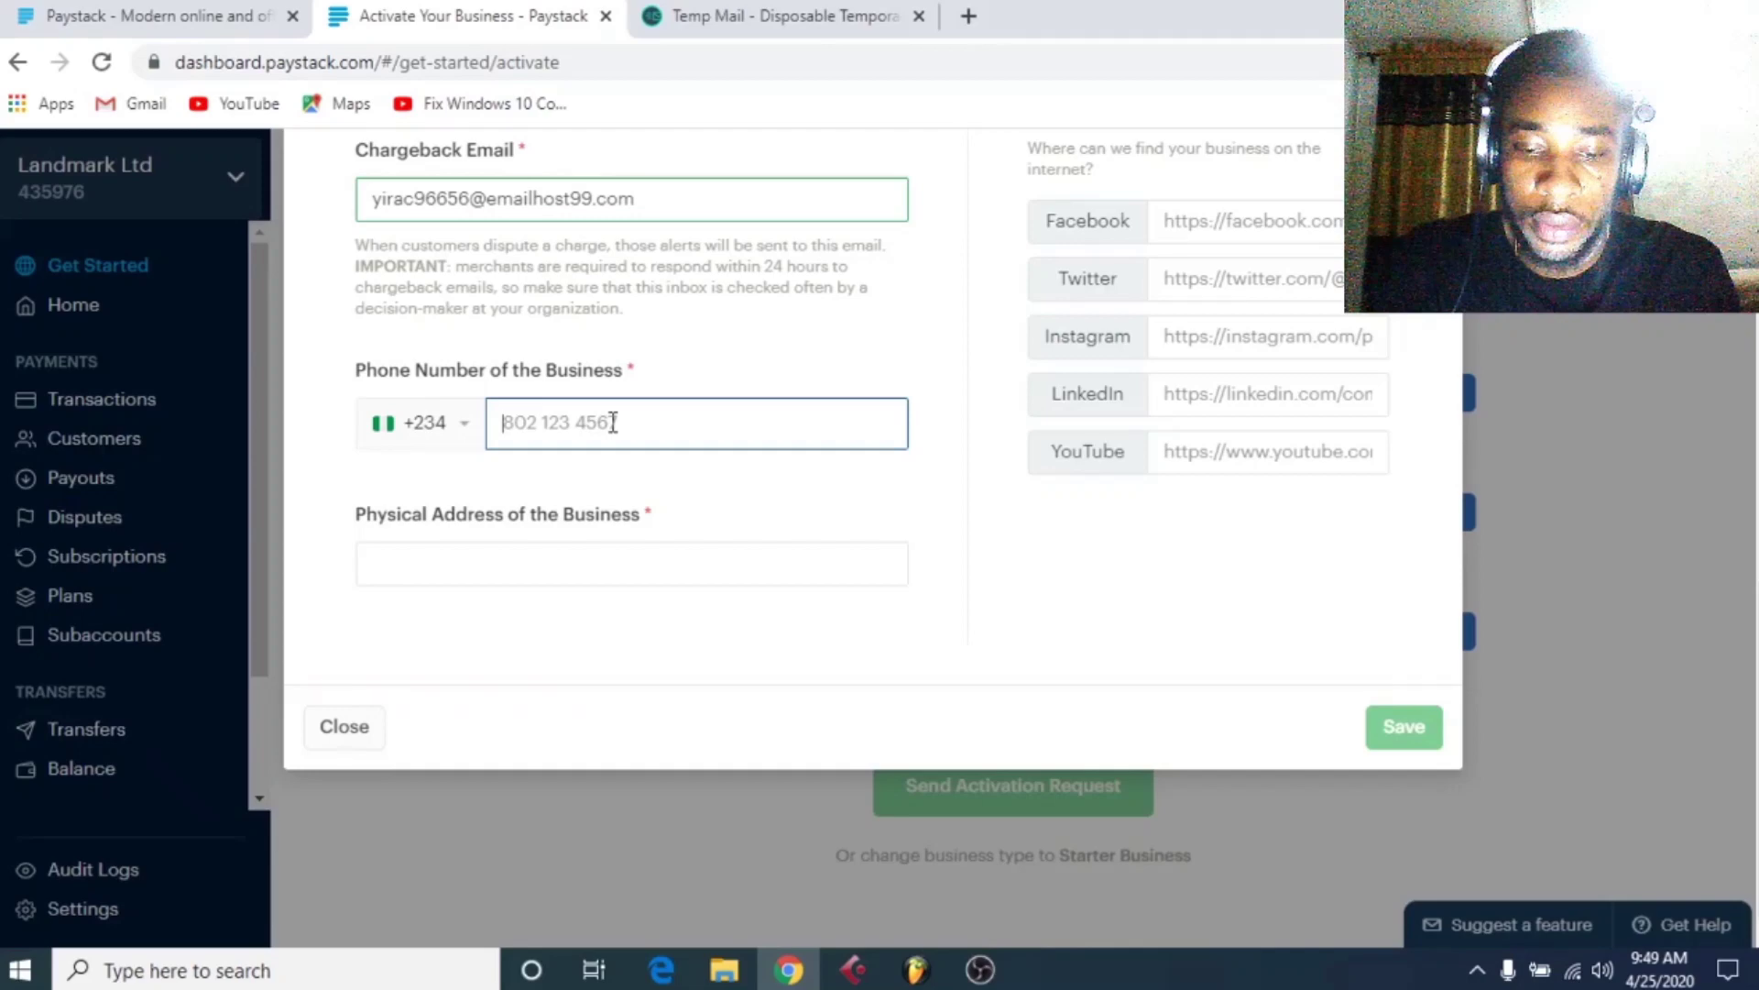
pyautogui.write('188101934')
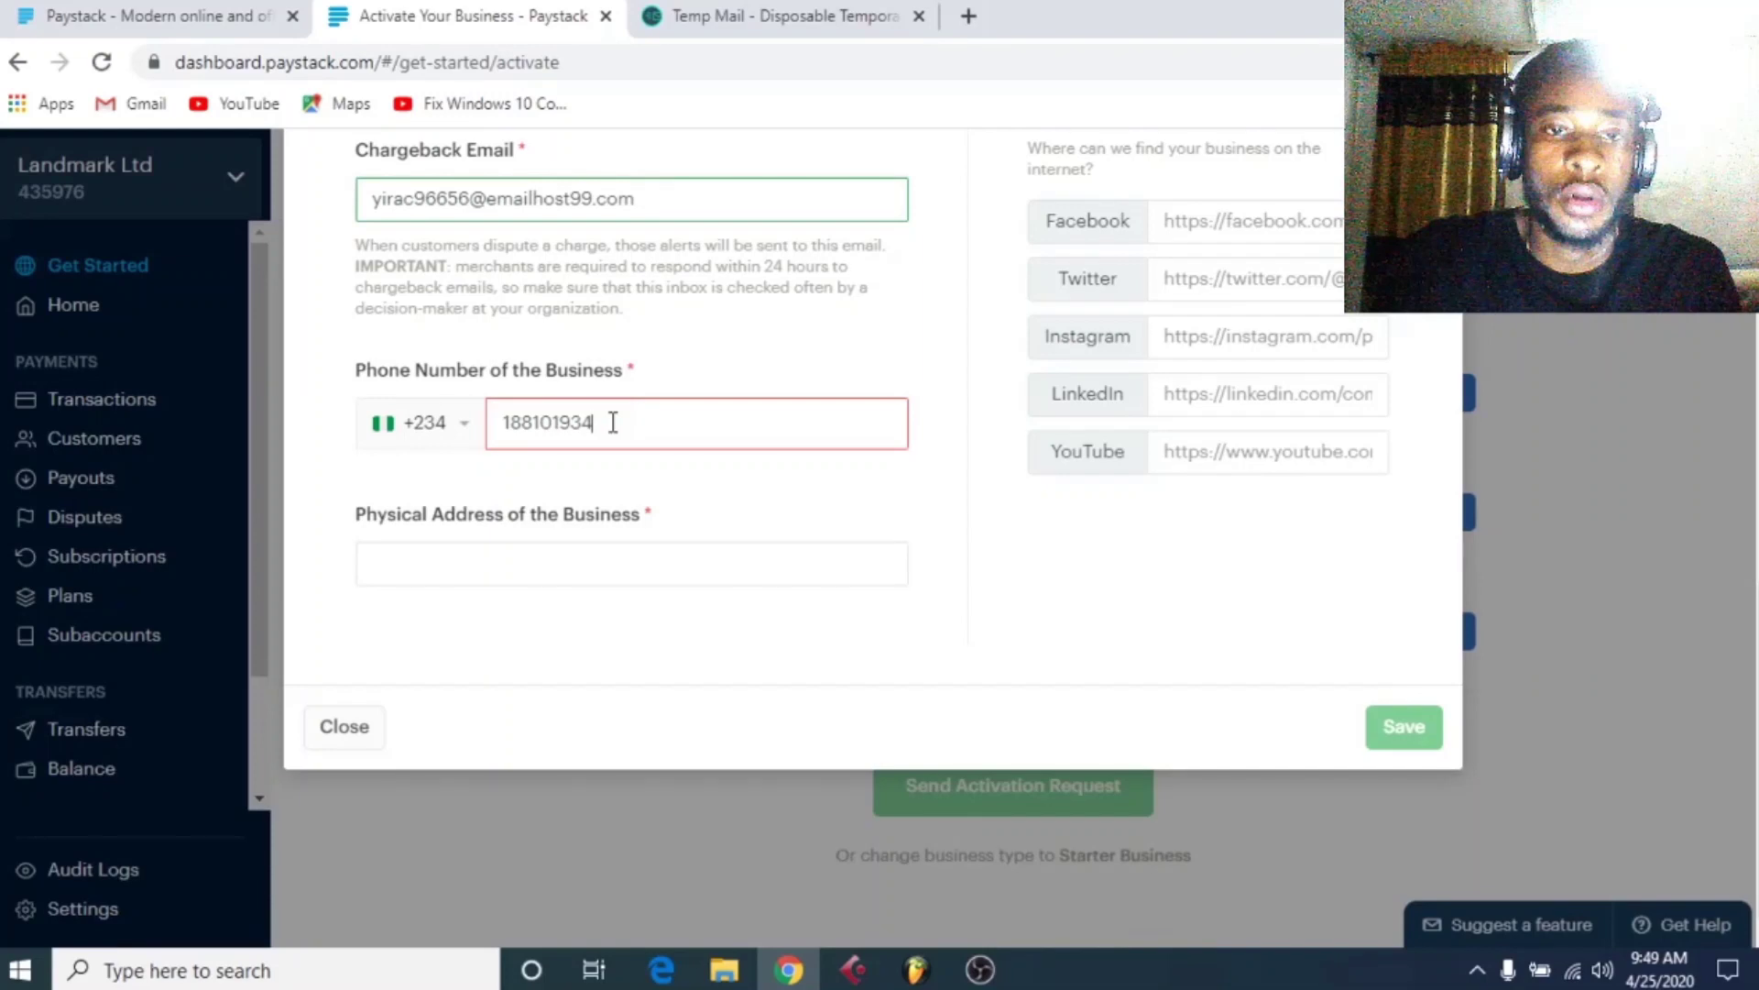
pyautogui.click(477, 568)
pyautogui.write('NO')
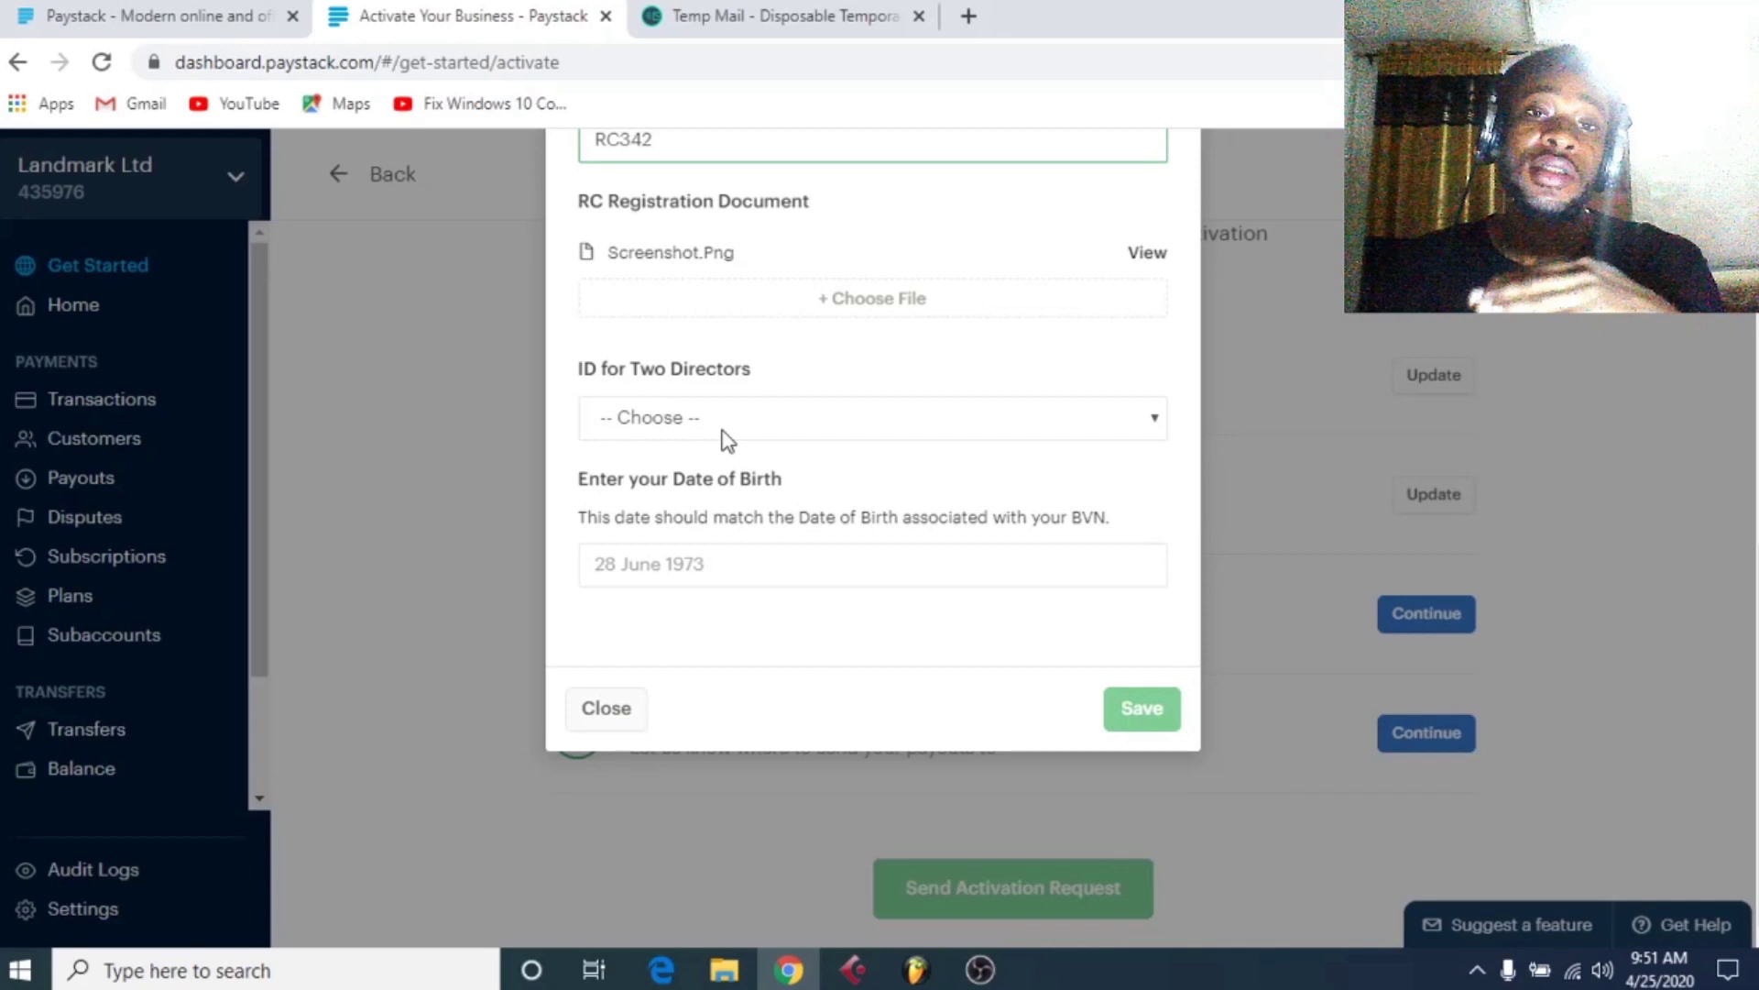
# Choose National ID as the identification type for the two directors
pyautogui.click(724, 429)
pyautogui.click(809, 503)
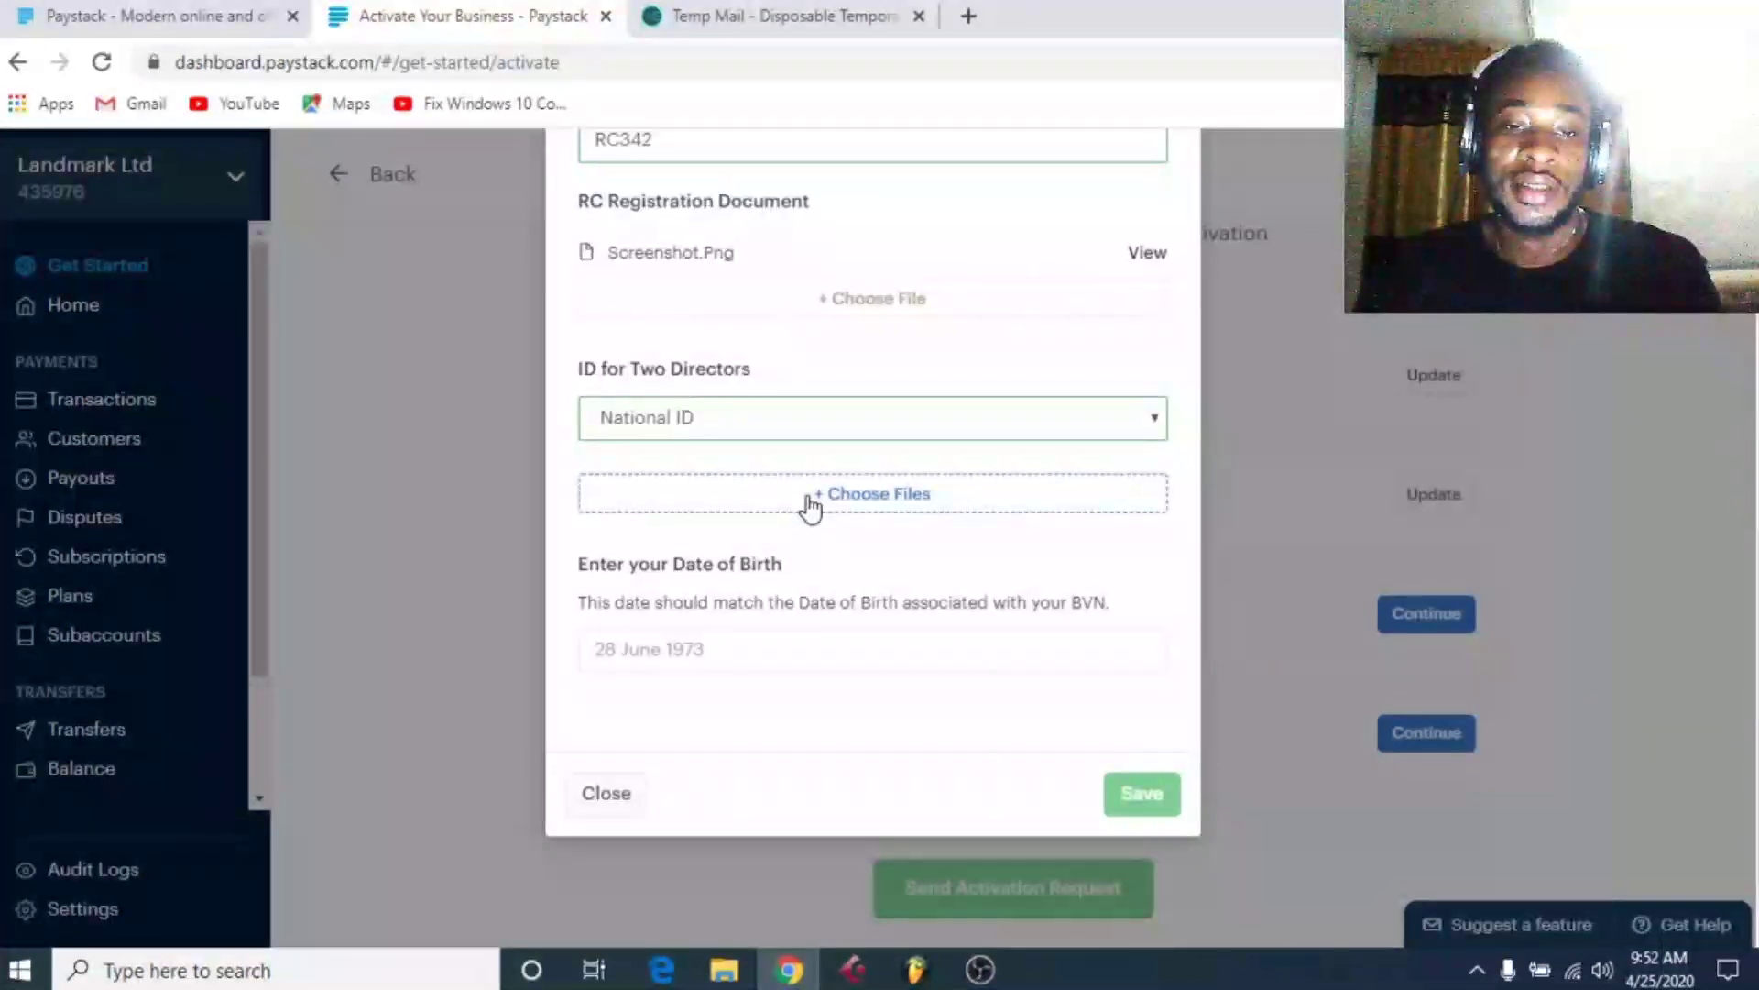
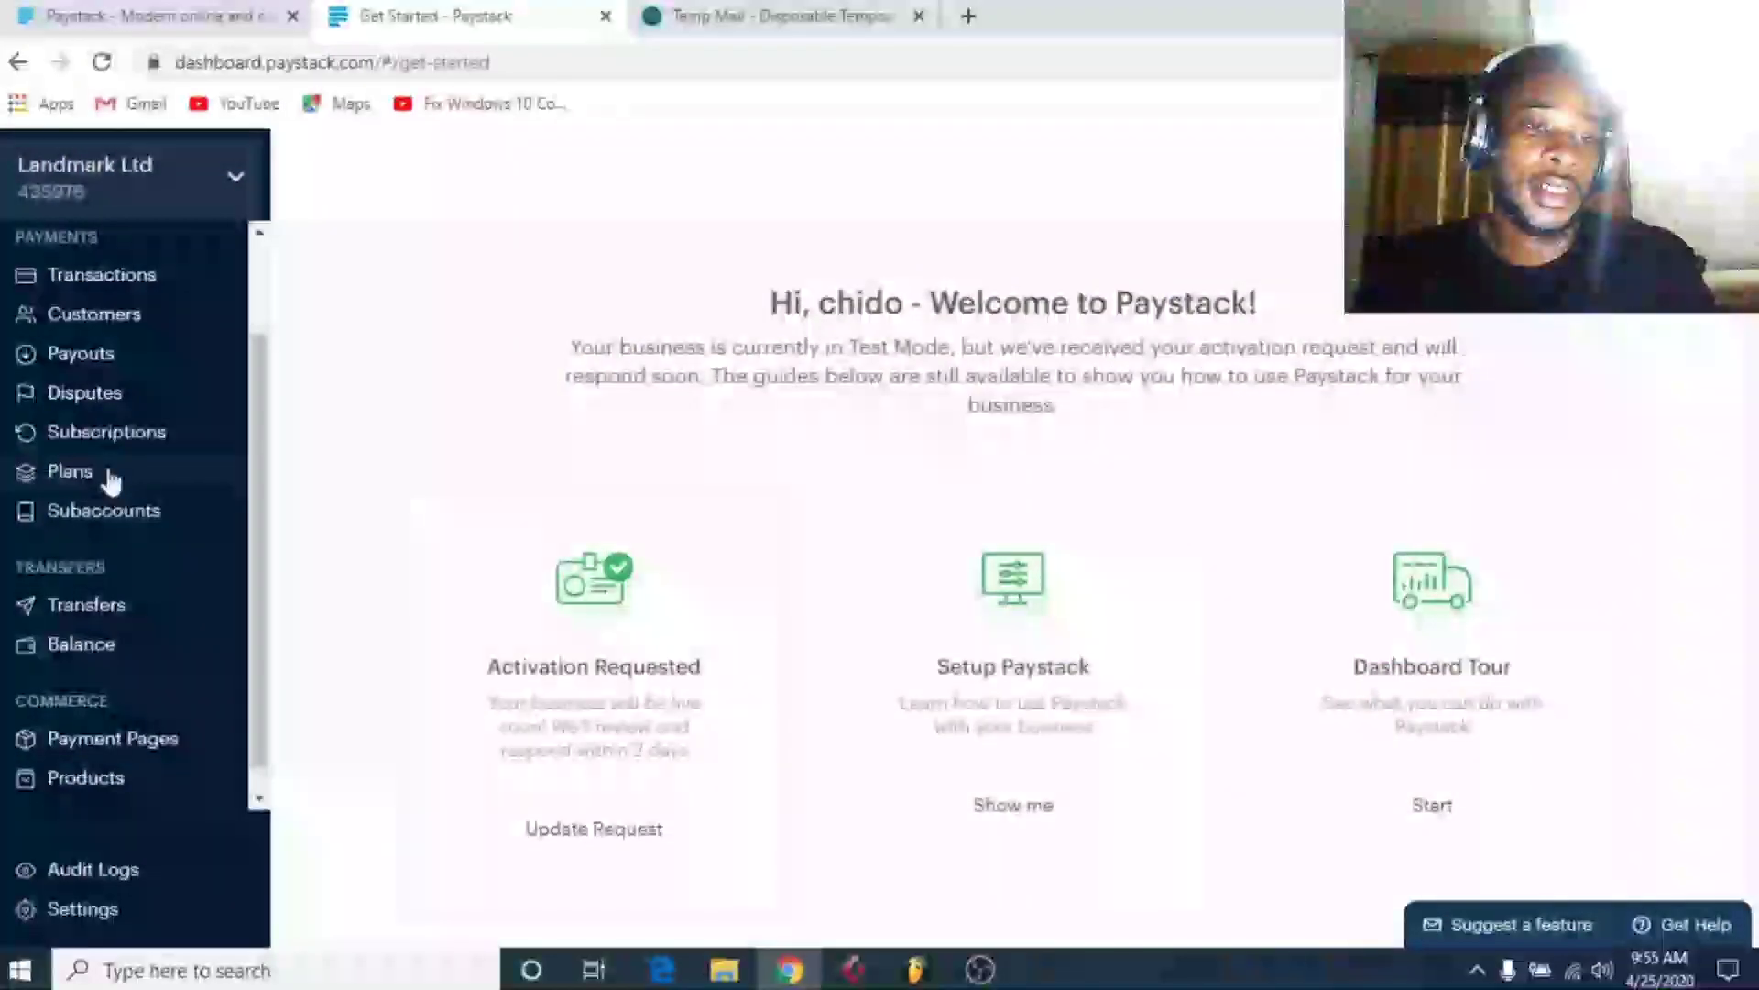
# Go to the Plans page under Payments, which shows no subscription plans yet
pyautogui.click(106, 471)
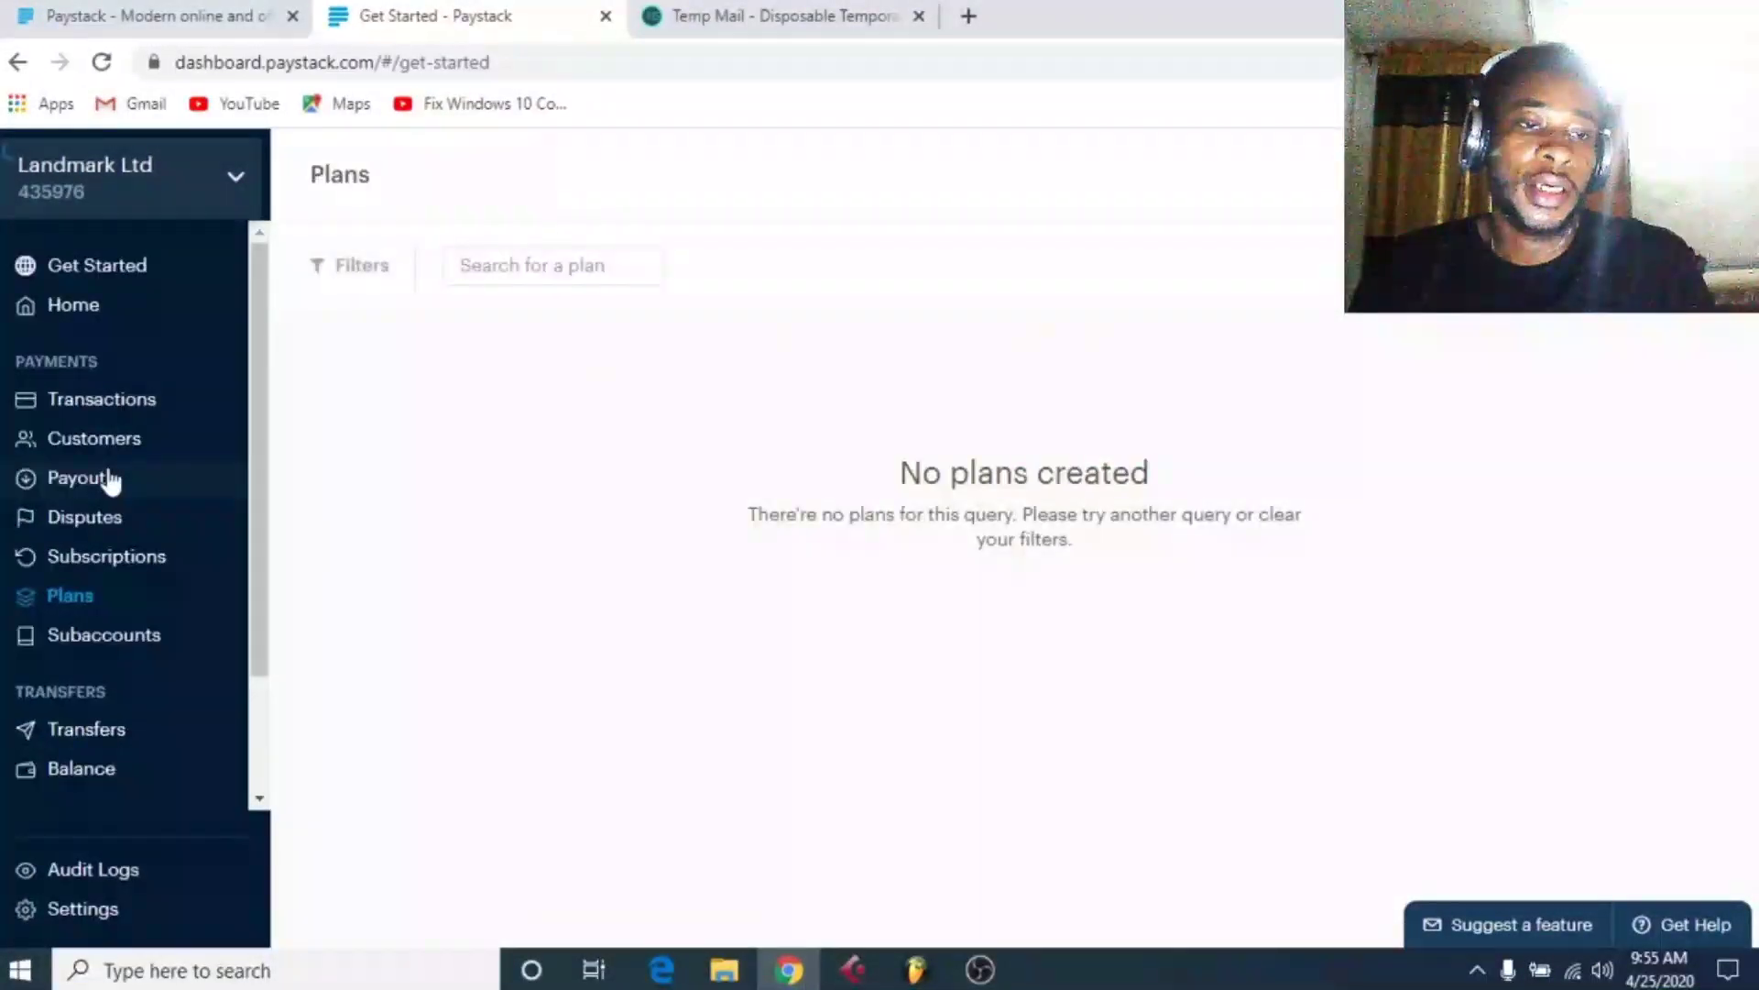